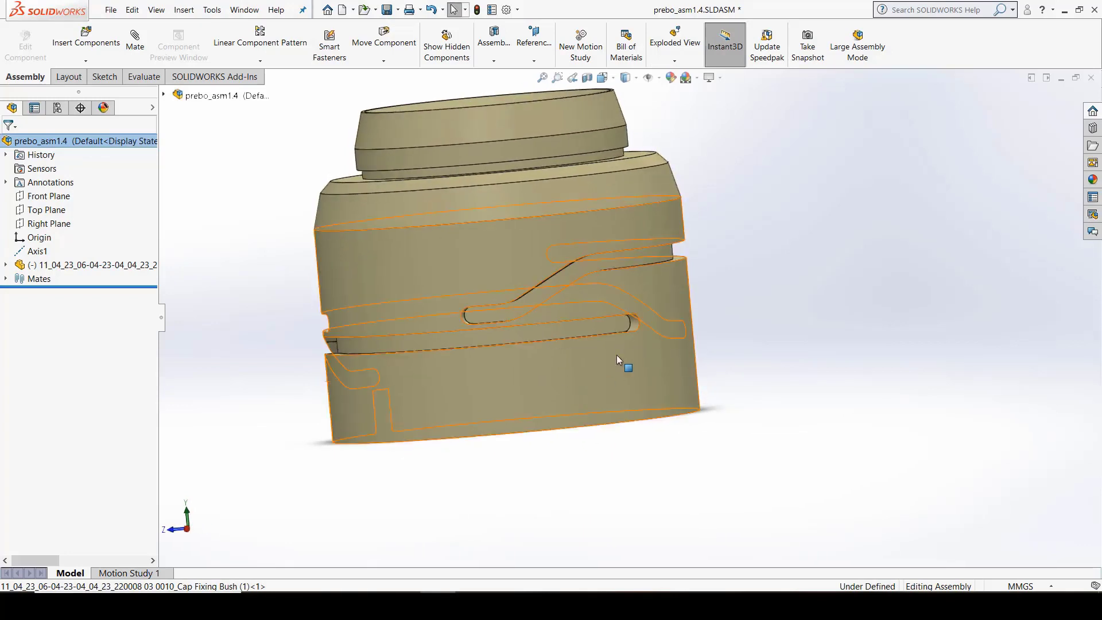
- Bring the groove into view and put the Cap Fixing Bush component into Edit Part mode
middle_click_drag(554, 347, 618, 327)
scroll(669, 314, "down", 5)
middle_click_drag(392, 343, 457, 372)
scroll(465, 351, "down", 3)
scroll(464, 352, "up", 5)
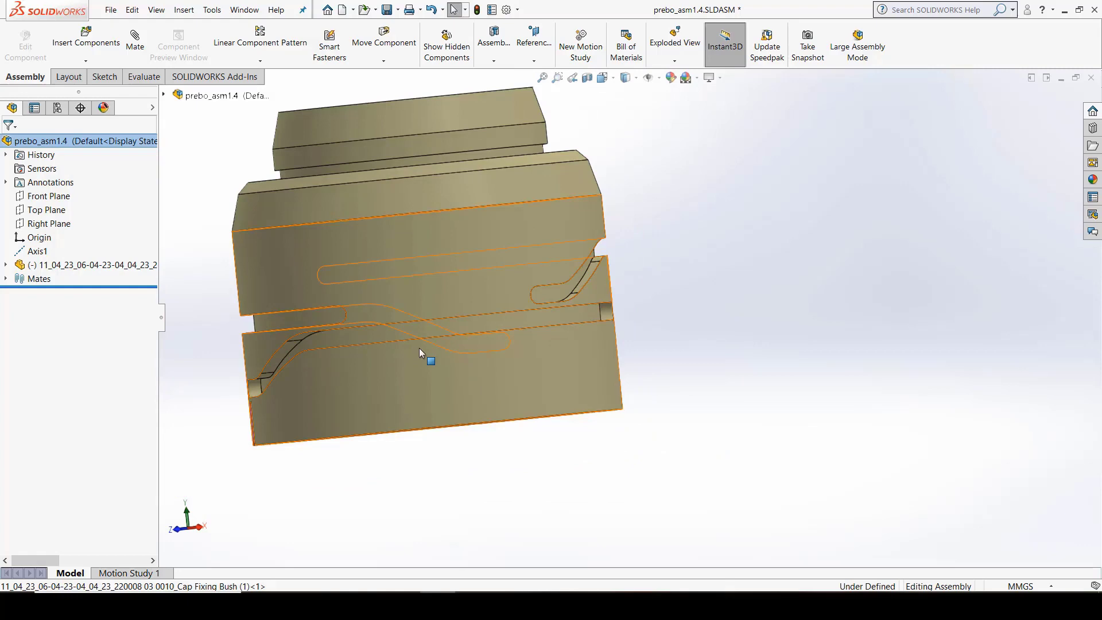
scroll(536, 338, "down", 3)
middle_click_drag(524, 342, 505, 379)
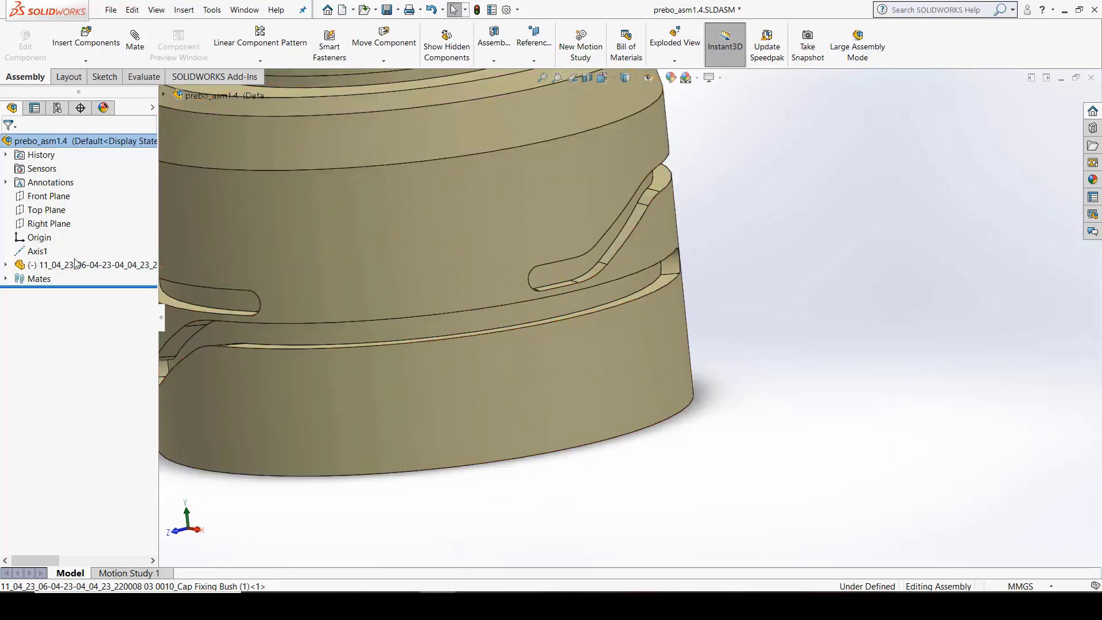
left_click(67, 267)
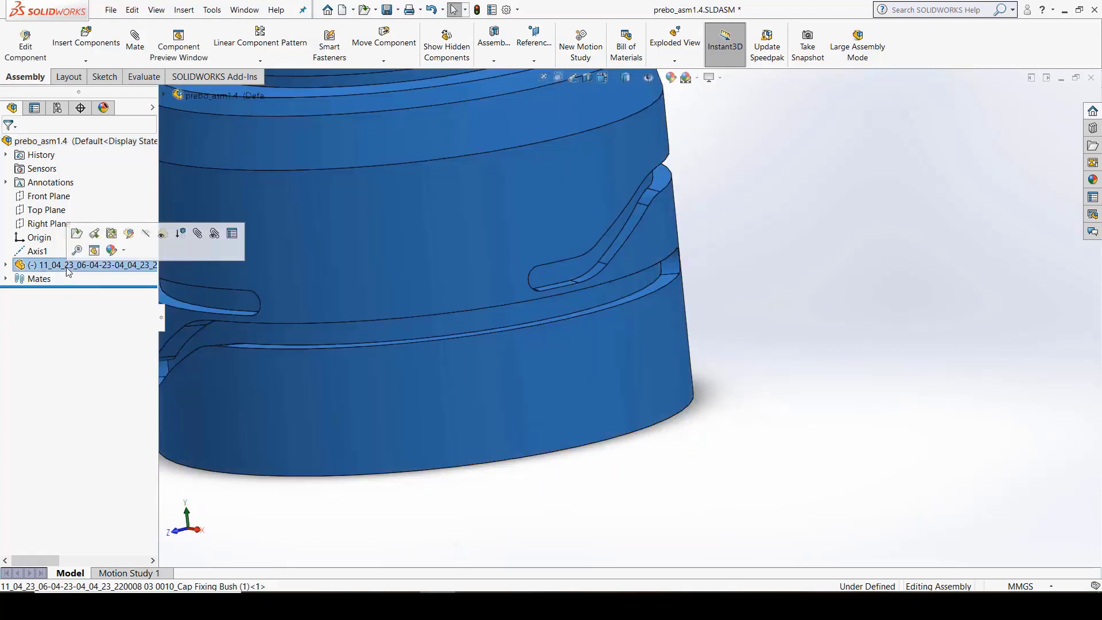
left_click(130, 234)
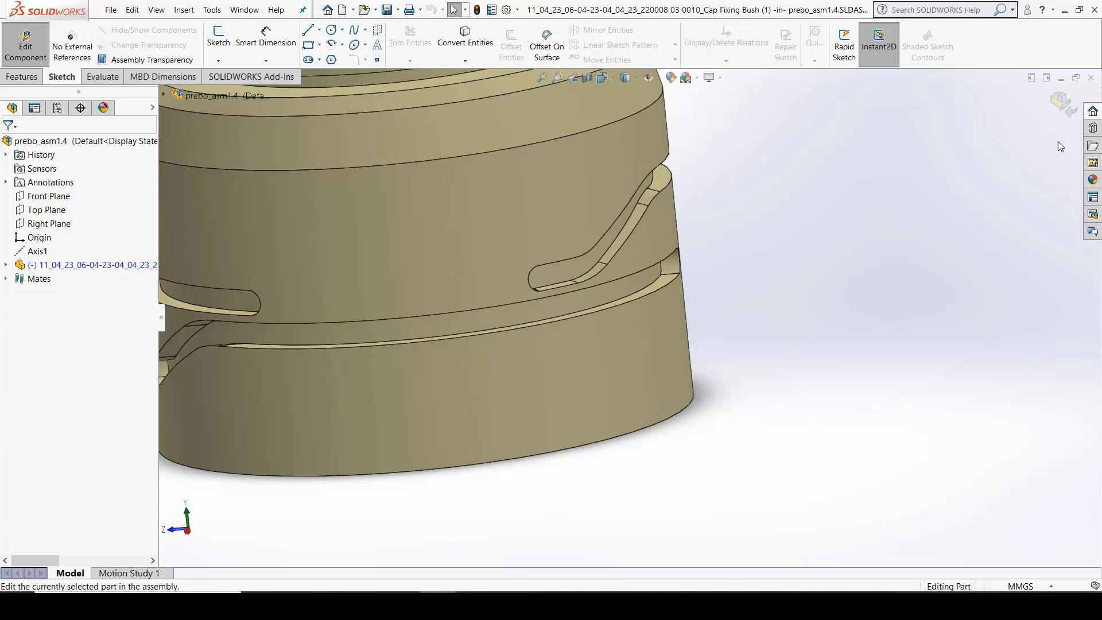
left_click(1063, 106)
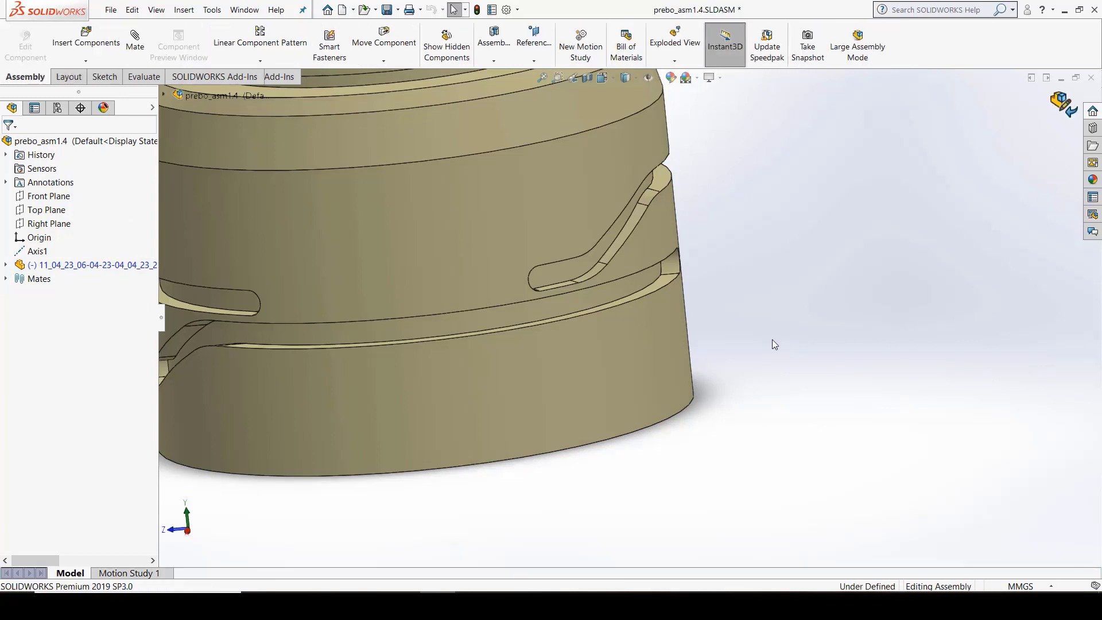
left_click(135, 268)
right_click(135, 268)
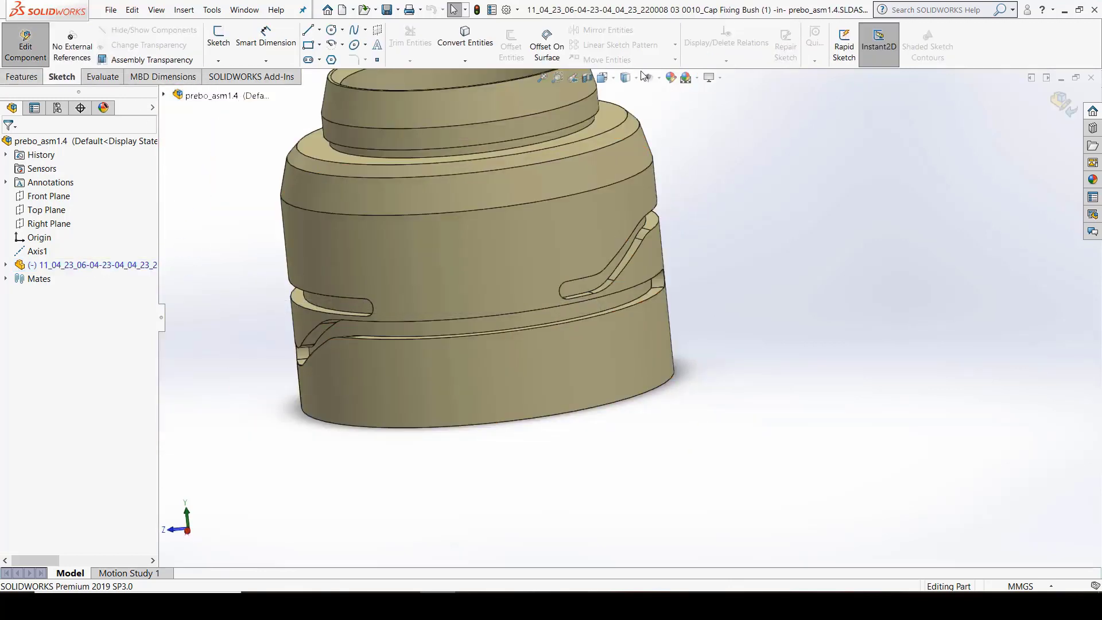
- Run Offset On Surface on the groove's lower edge chain at 2.05mm
left_click(552, 52)
scroll(637, 313, "down", 10)
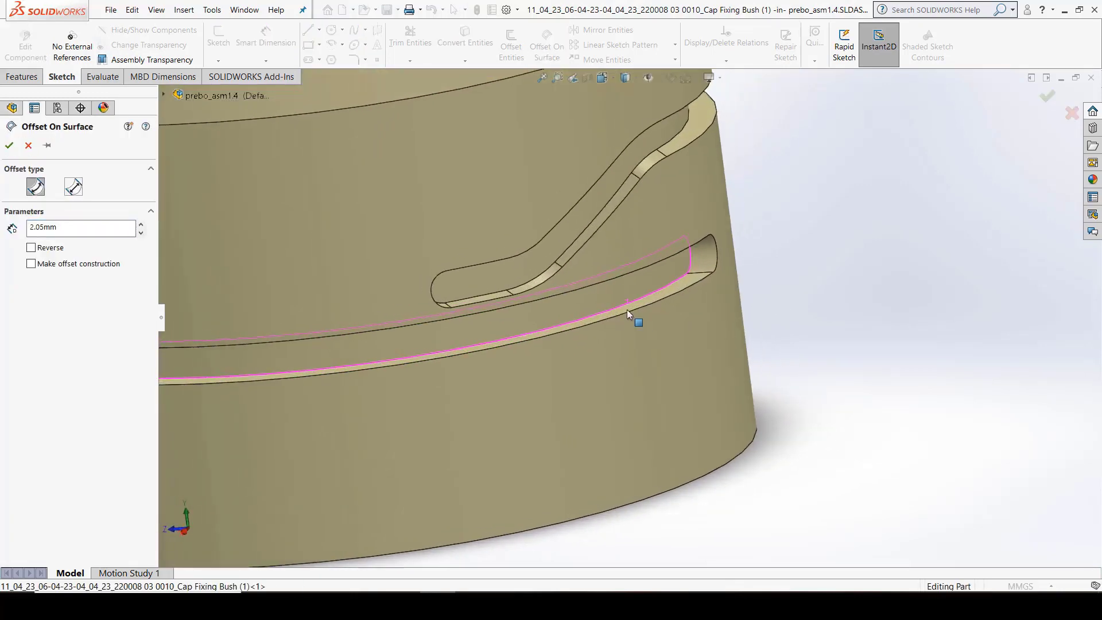
left_click(657, 290)
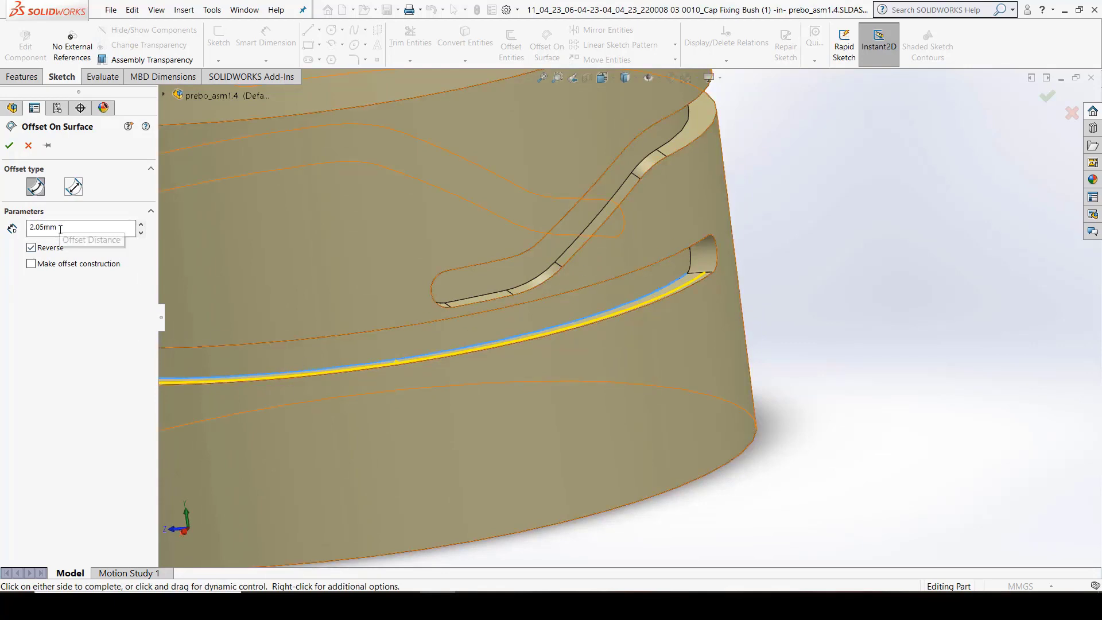
middle_click_drag(478, 354, 680, 296)
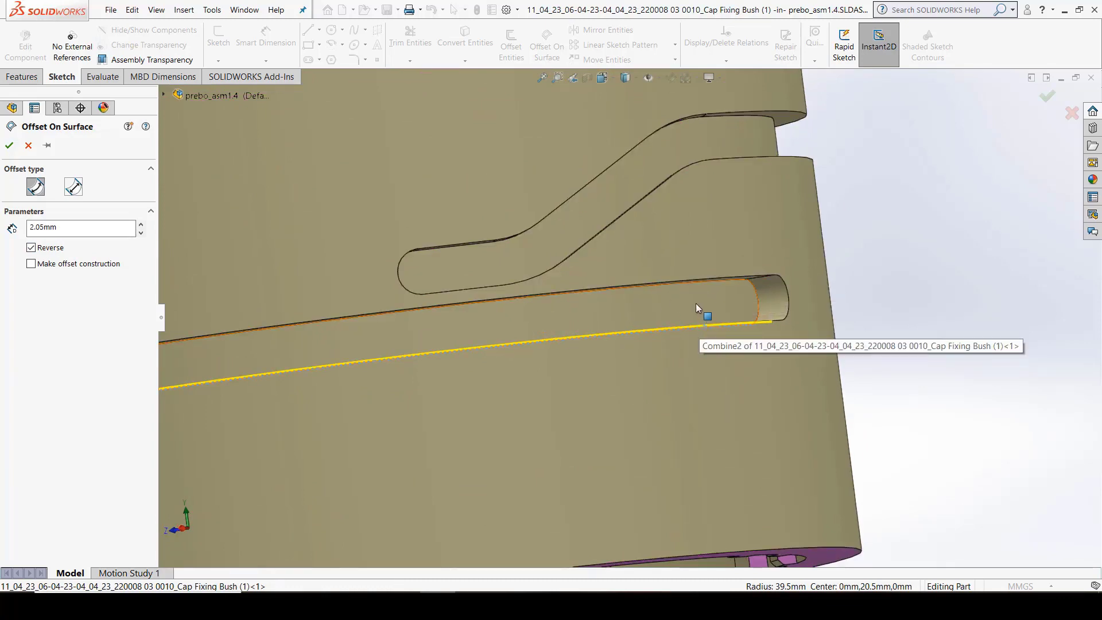
middle_click_drag(740, 302, 715, 333)
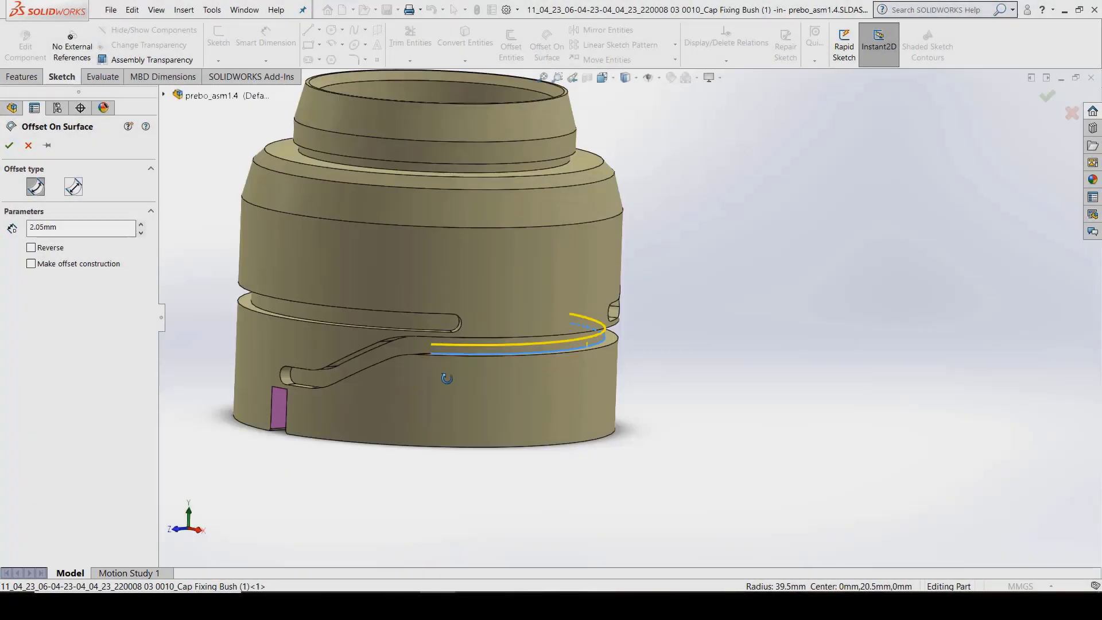
scroll(542, 339, "down", 6)
left_click(548, 335)
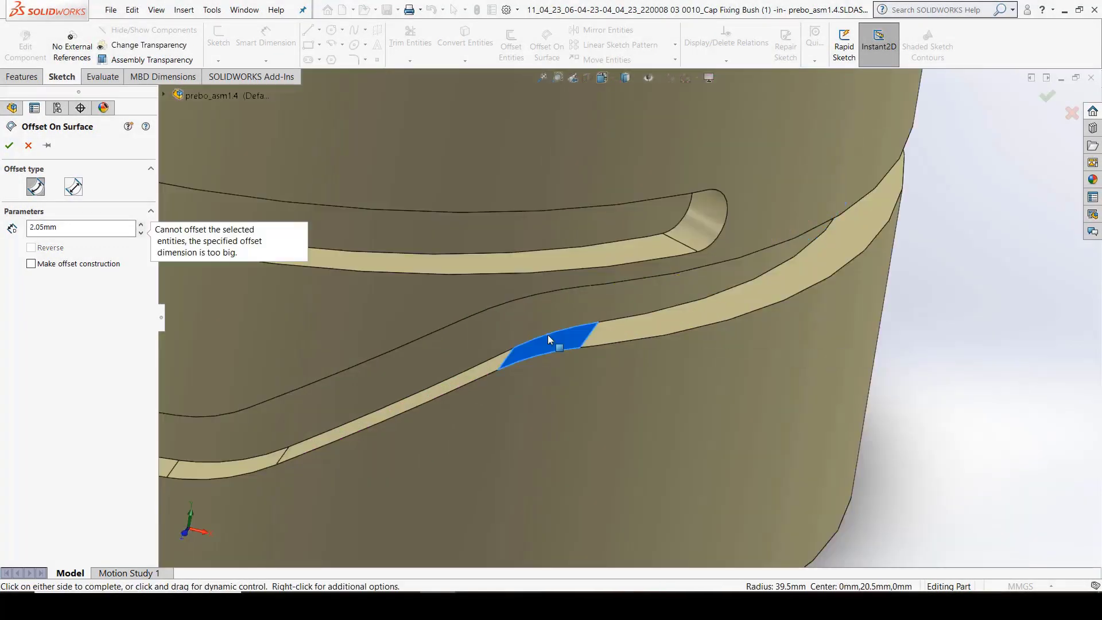
left_click(476, 363)
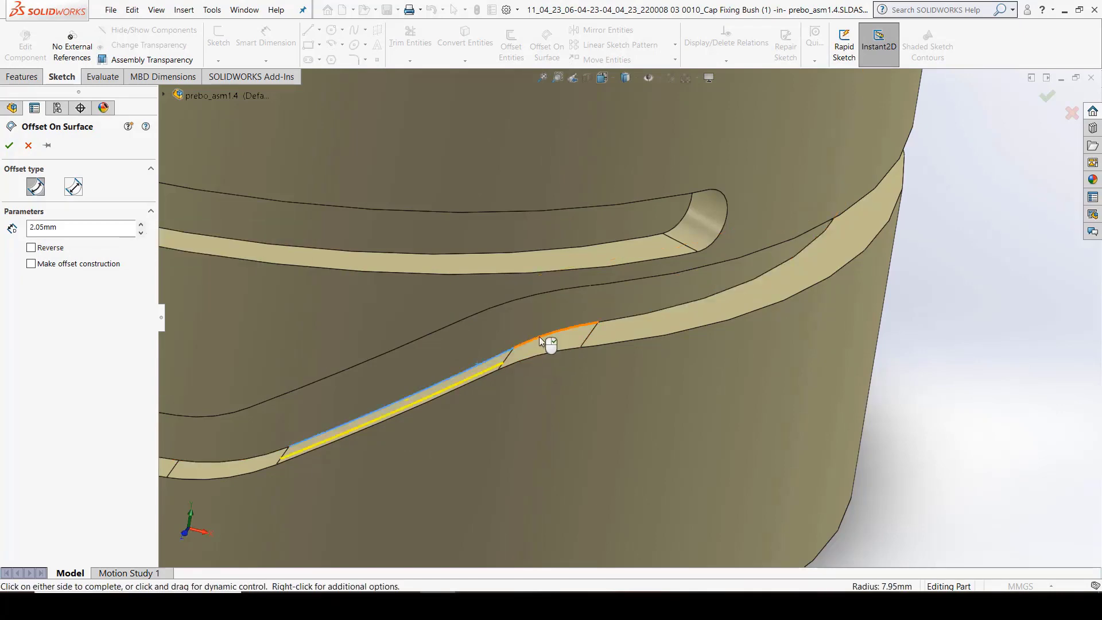
left_click(545, 344)
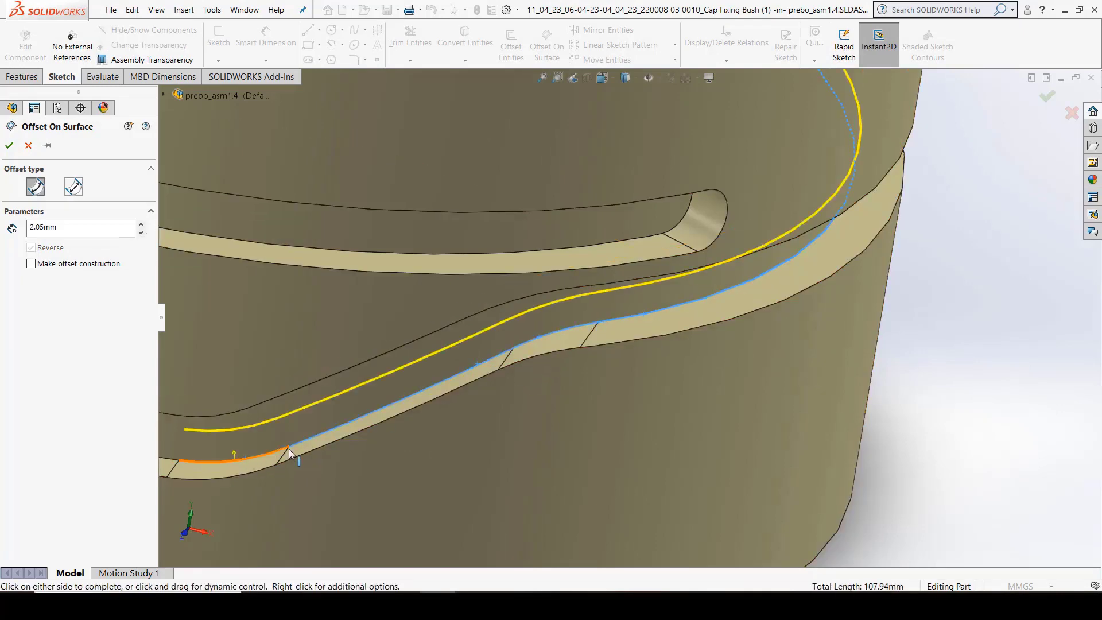
- Check the 2.05mm offset curve along the whole groove and confirm it
middle_click_drag(290, 453, 374, 404)
middle_click_drag(440, 388, 872, 219)
scroll(506, 325, "up", 5)
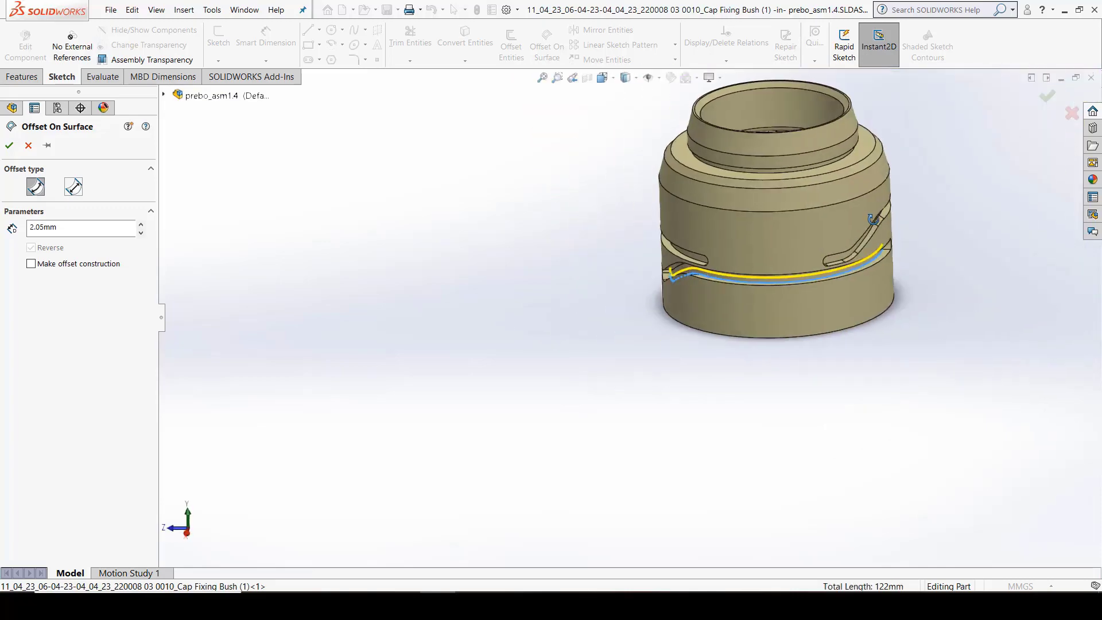
scroll(774, 277, "down", 8)
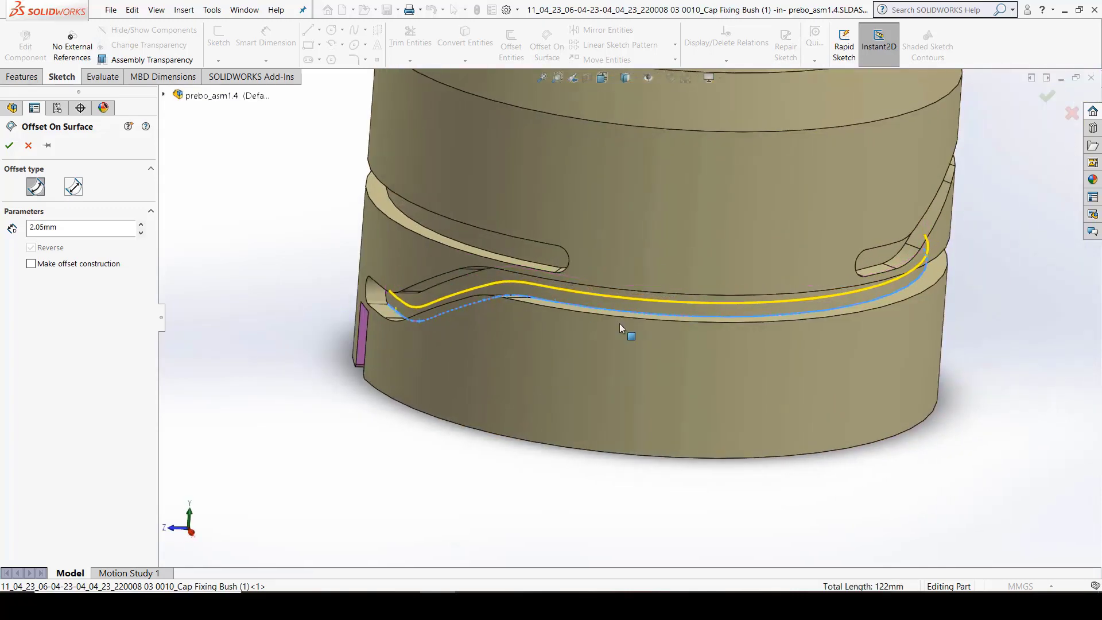
left_click(9, 147)
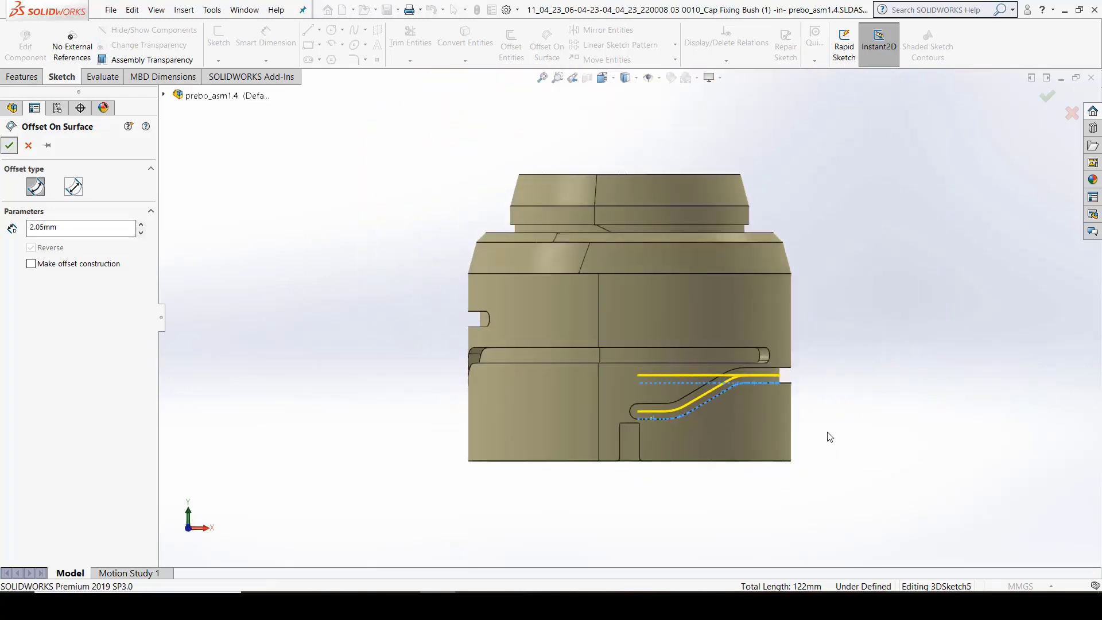
middle_click_drag(730, 406, 608, 390)
- Exit the 3D sketch and part editing, then inspect 3DSketch5 inside the bush's slot
left_click(1051, 99)
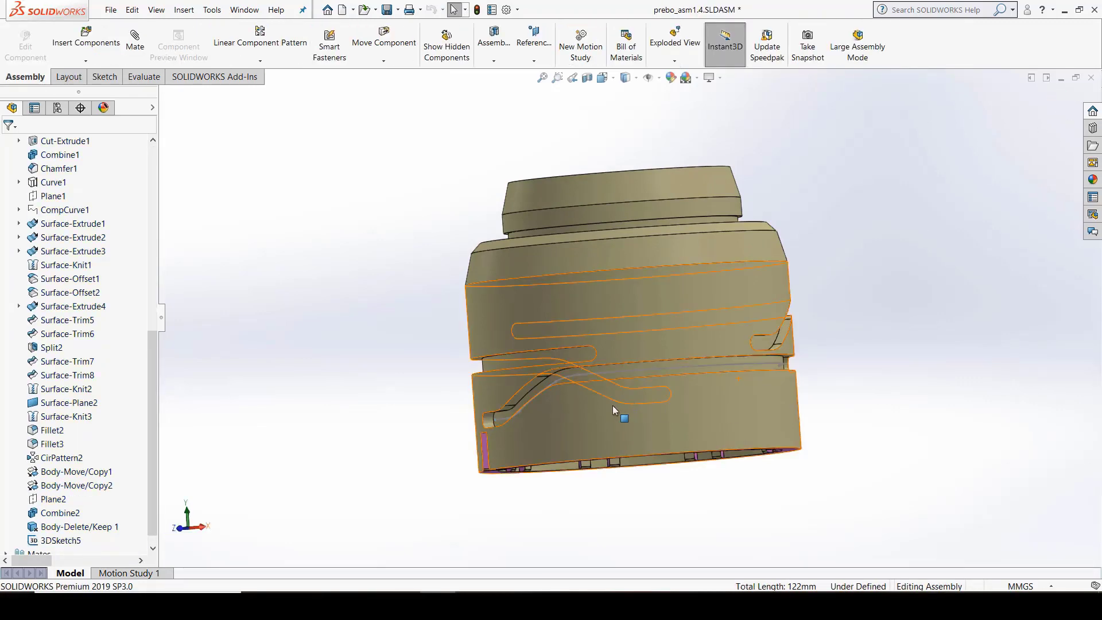
middle_click_drag(625, 413, 686, 323)
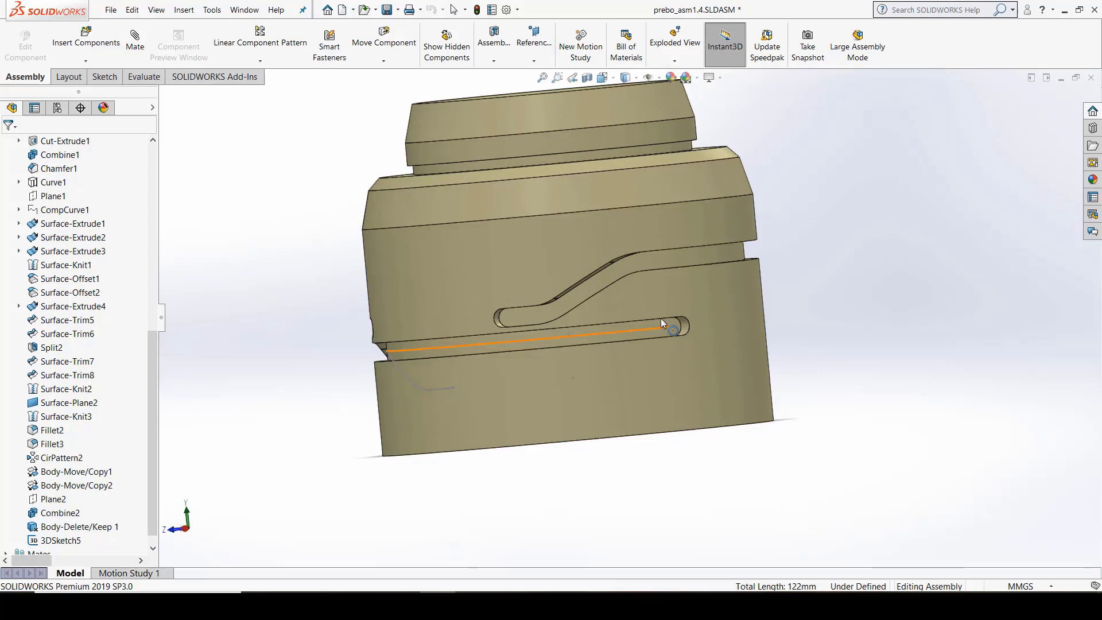
scroll(660, 318, "up", 5)
scroll(693, 372, "up", 6)
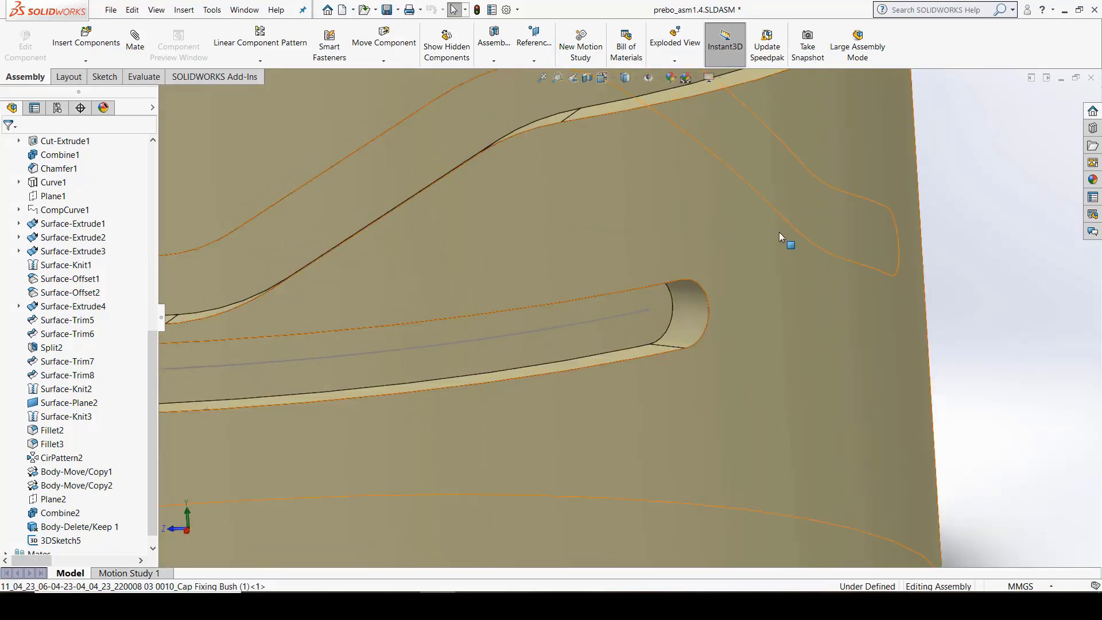
middle_click_drag(673, 424, 642, 412)
scroll(649, 367, "down", 5)
scroll(627, 359, "up", 4)
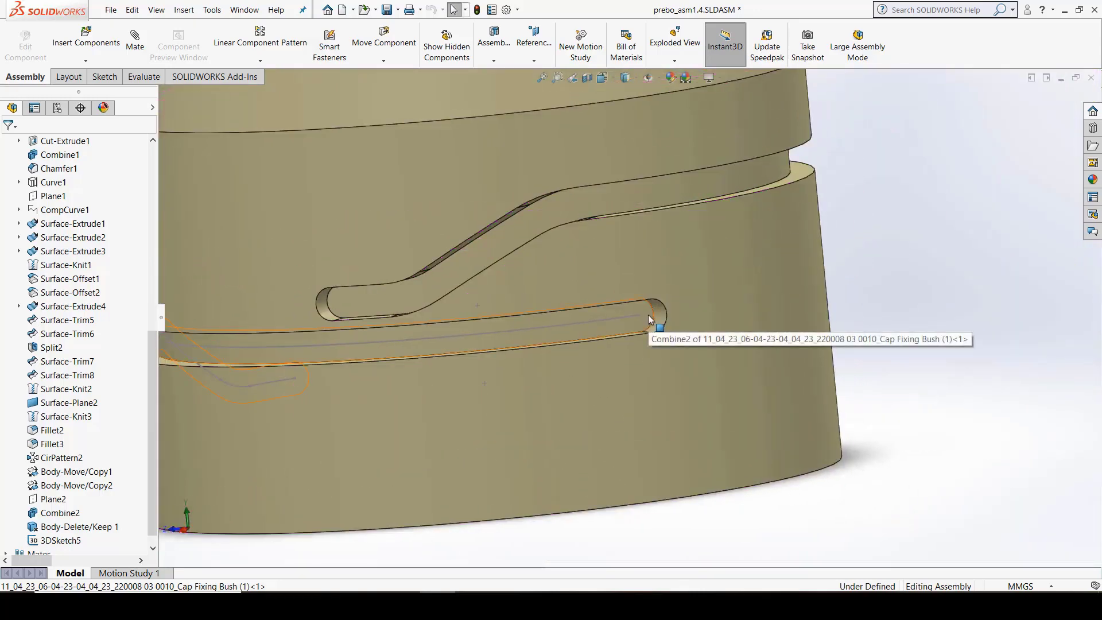
scroll(646, 327, "down", 3)
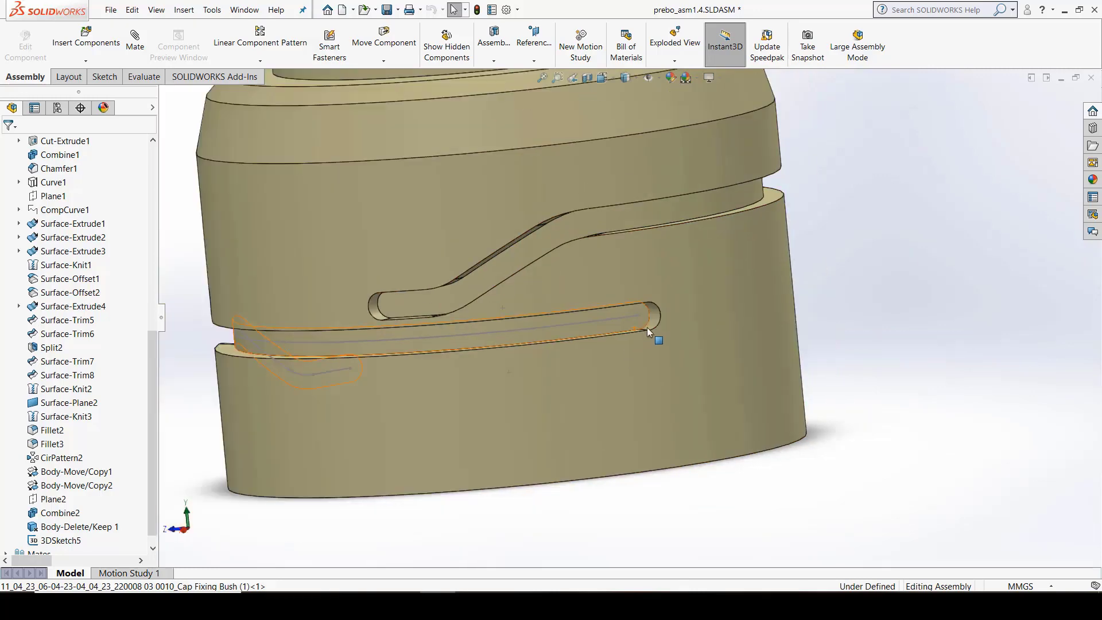
scroll(654, 287, "up", 2)
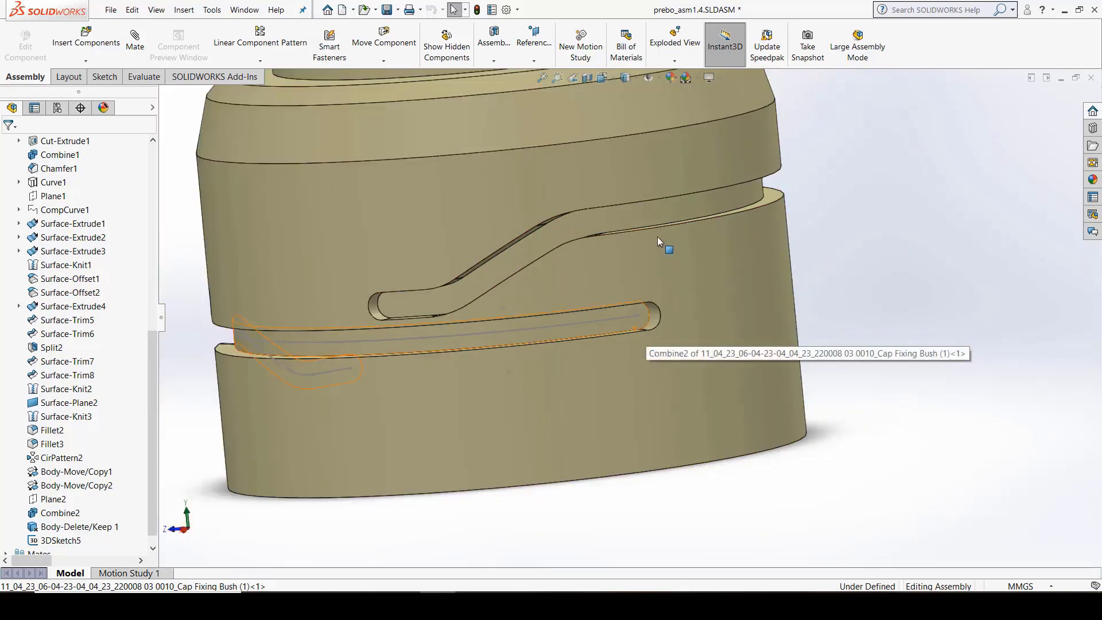
- Start a reference plane with the slot-end sketch point as its first reference
left_click(531, 63)
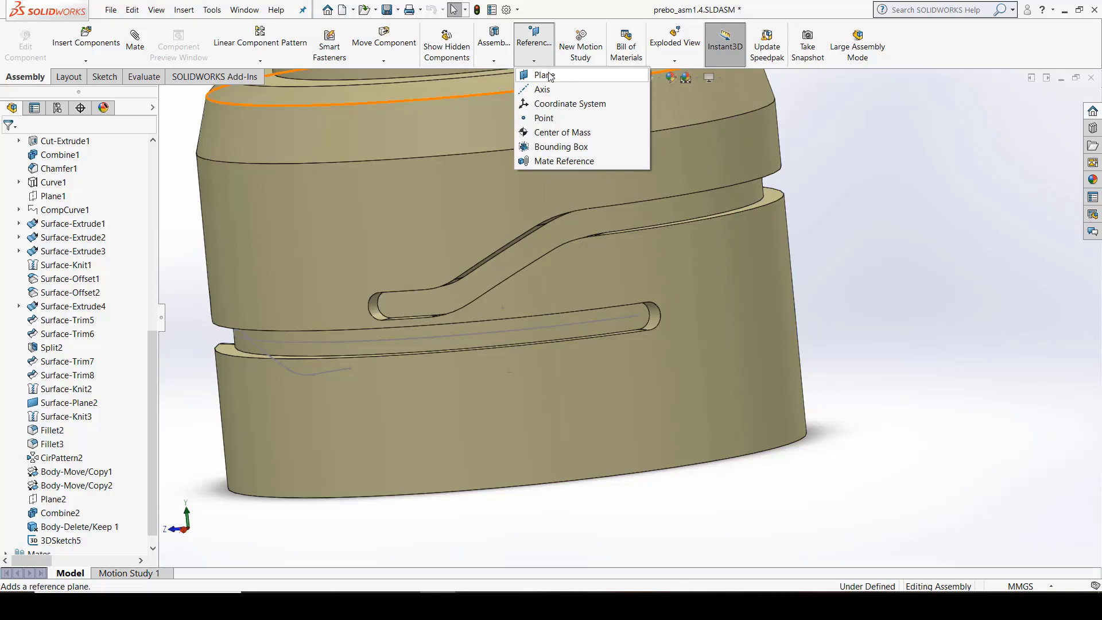
left_click(543, 74)
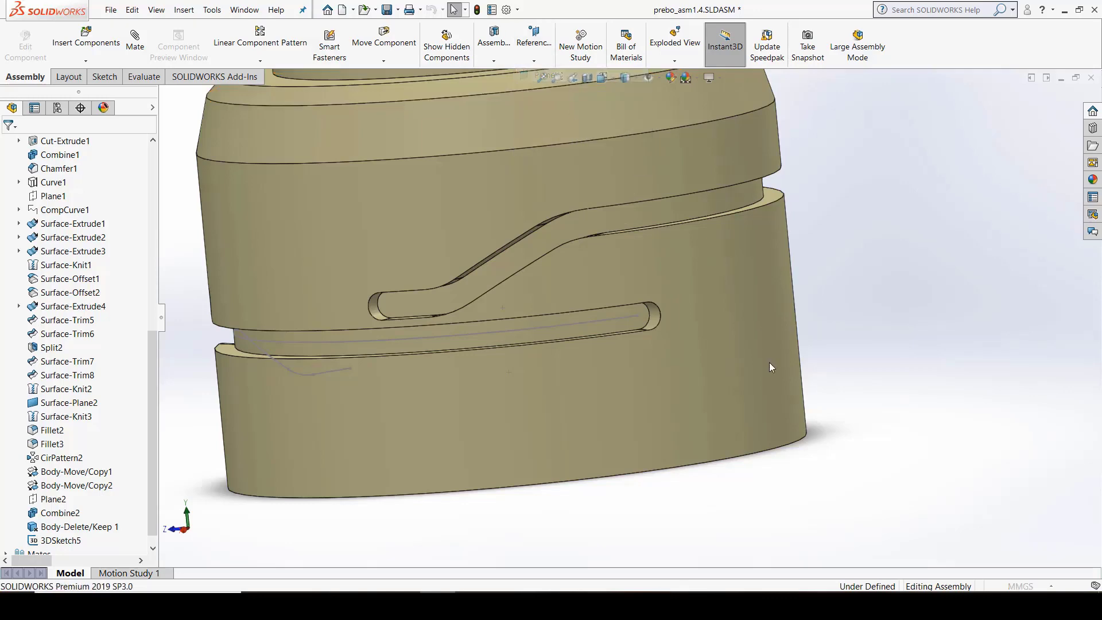
left_click(636, 316)
scroll(634, 340, "up", 5)
middle_click_drag(676, 373, 646, 326)
scroll(634, 315, "down", 5)
scroll(635, 316, "down", 3)
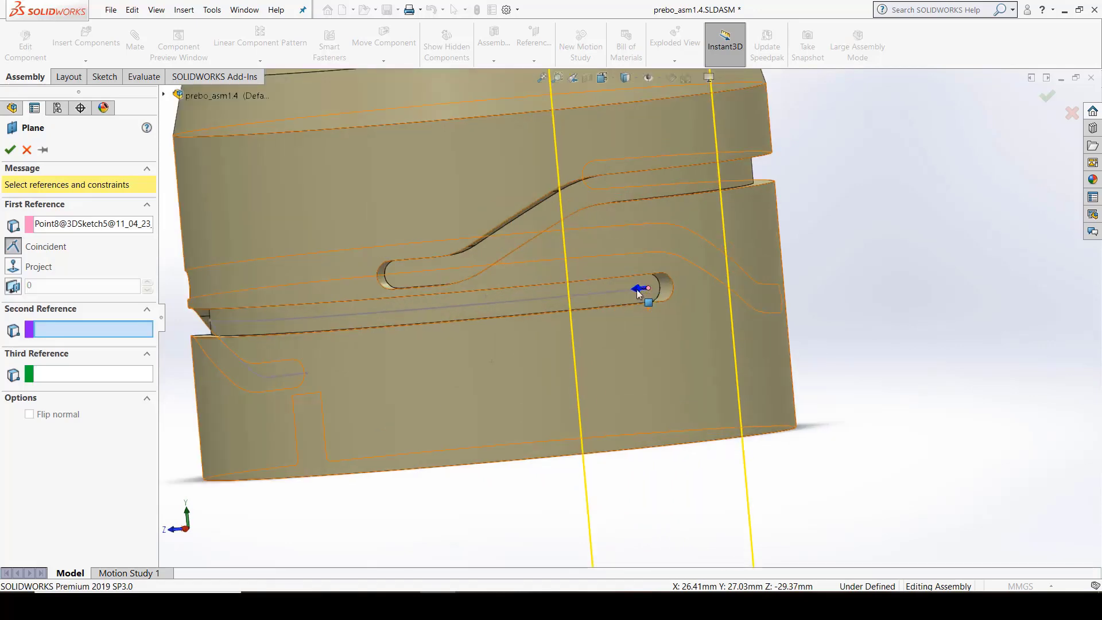
- Make the slot face the tangent second reference and accept PLANE2
left_click(618, 300)
scroll(631, 307, "up", 5)
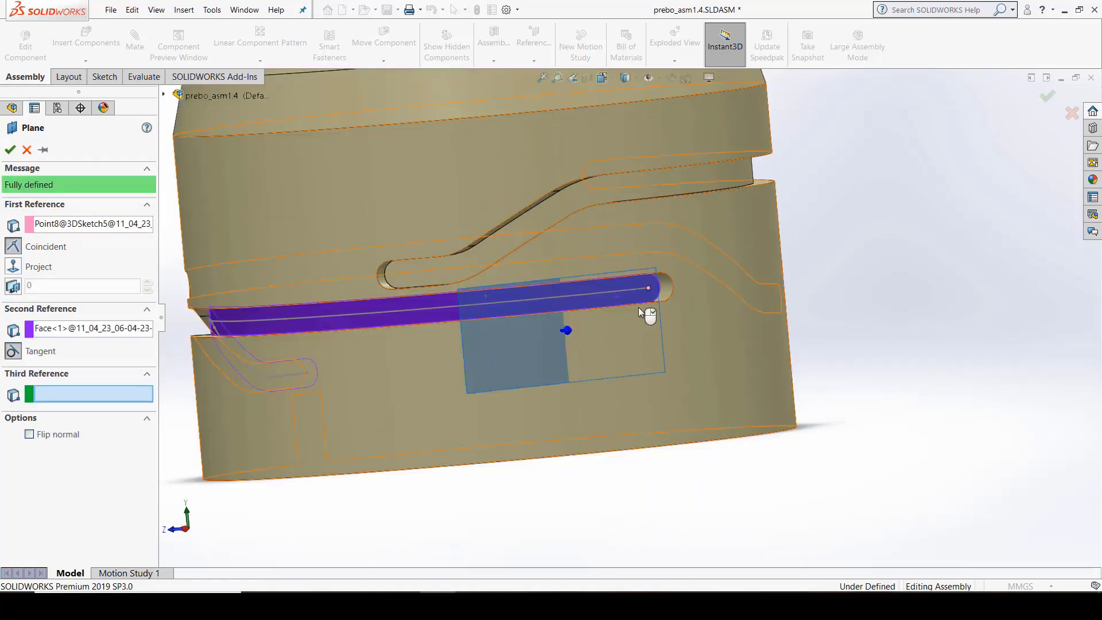
middle_click_drag(634, 322, 654, 343)
left_click(9, 150)
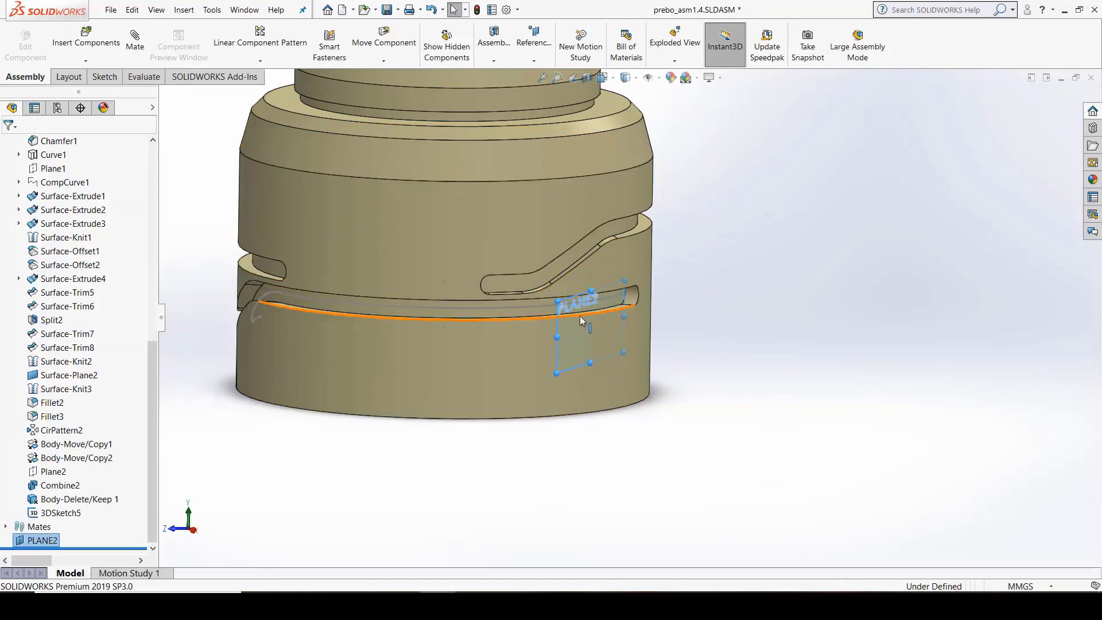
scroll(579, 315, "down", 3)
middle_click_drag(580, 316, 611, 340)
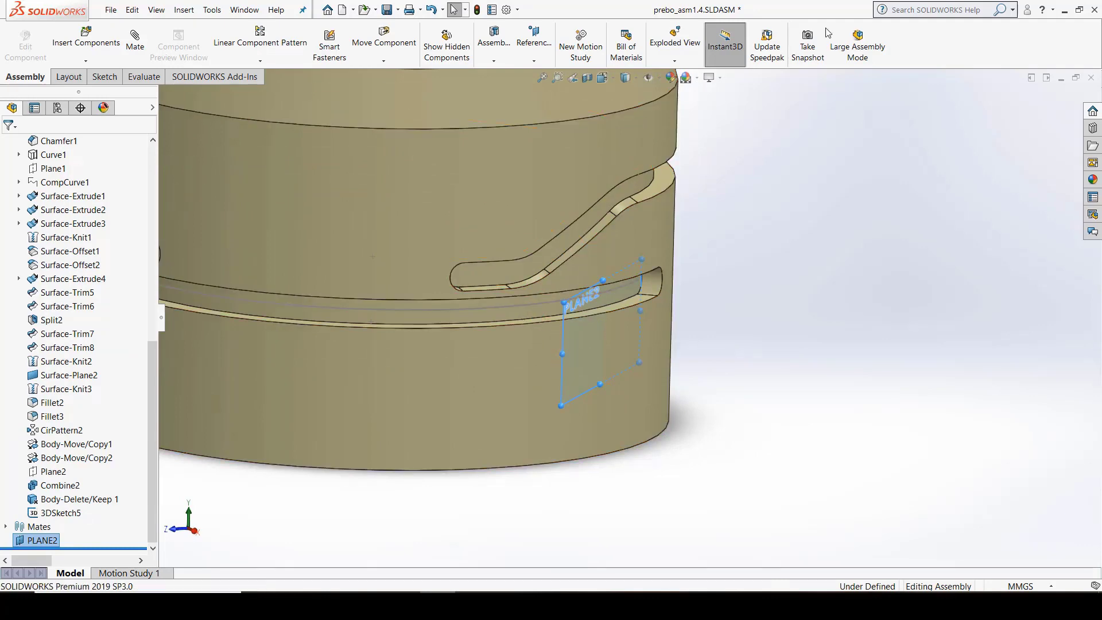
- Insert Slot_key1.2.SLDPRT into the assembly as a new component
left_click(85, 62)
left_click(90, 77)
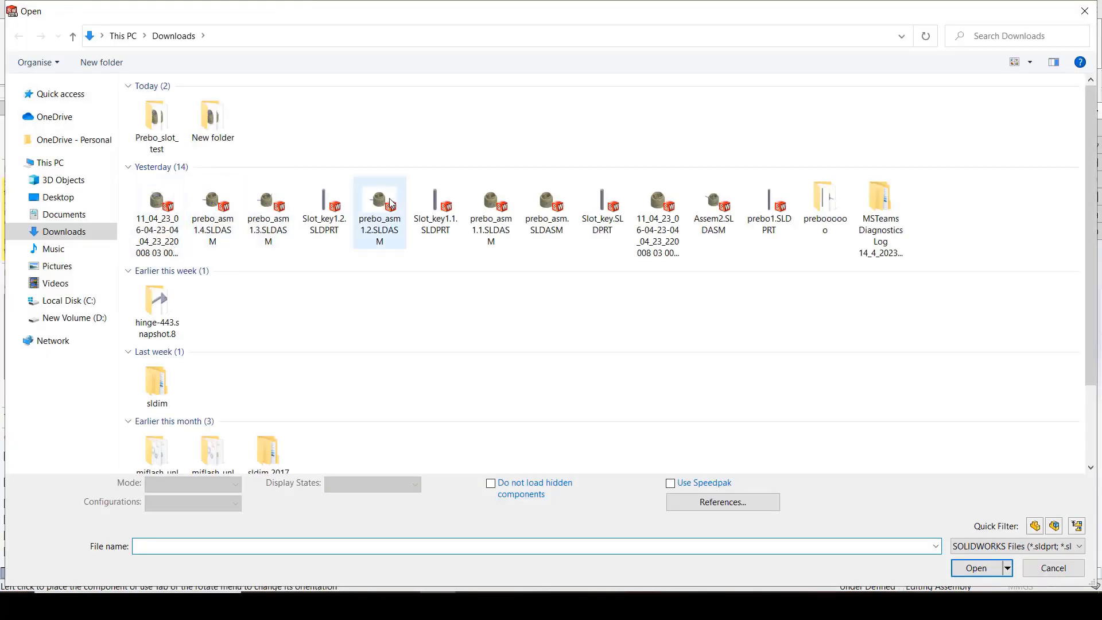
left_click(326, 208)
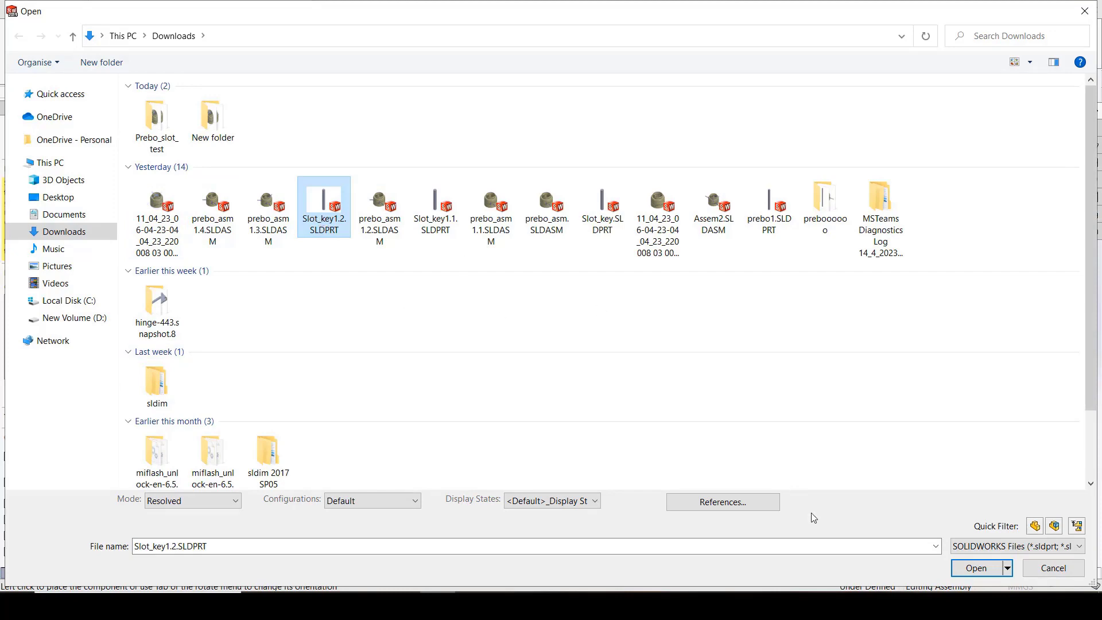
left_click(996, 576)
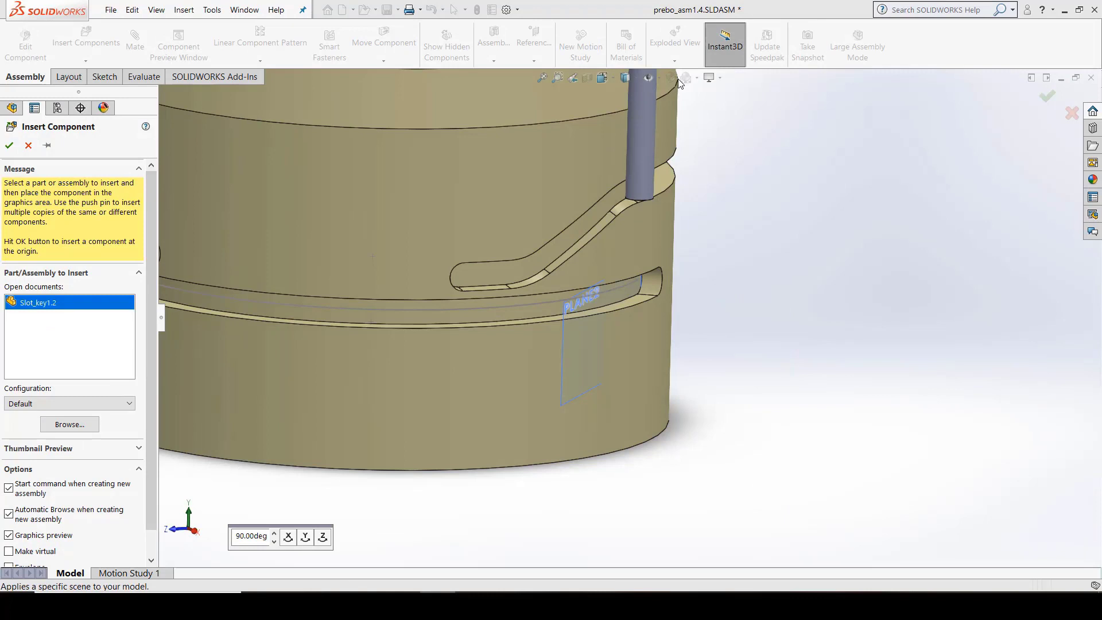
- Turn on View Origins in the Hide/Show Items menu
left_click(660, 79)
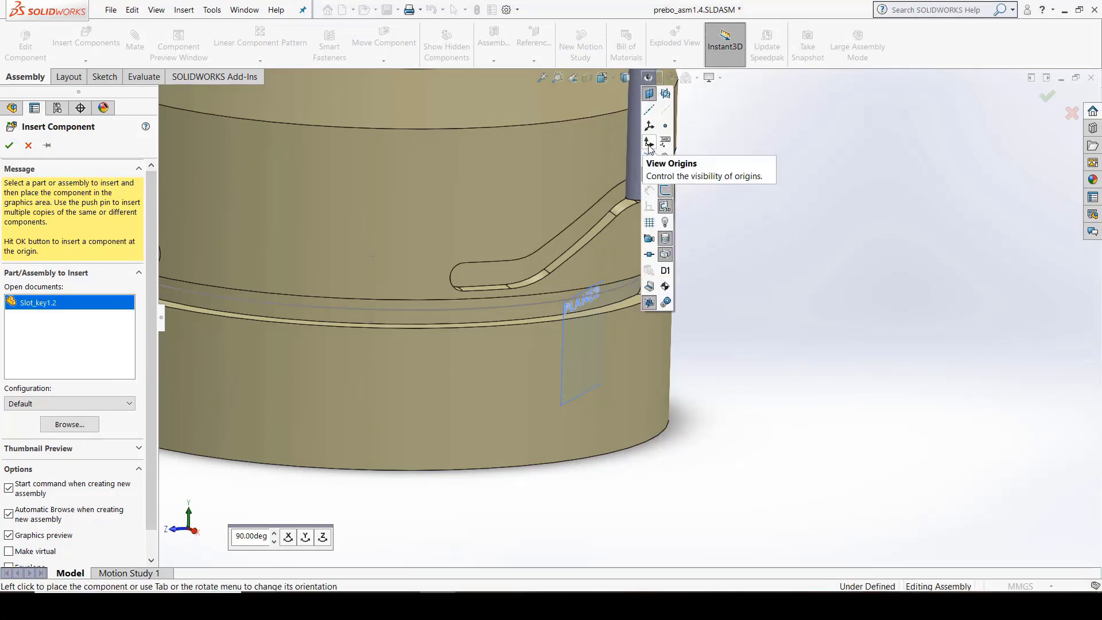
left_click(649, 145)
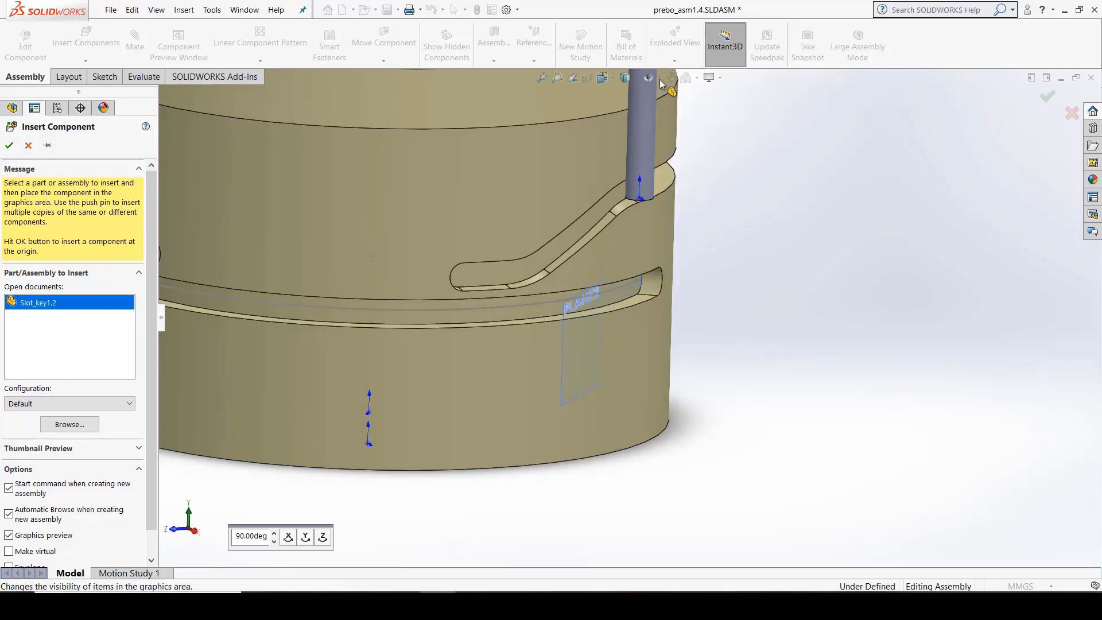
scroll(708, 300, "up", 5)
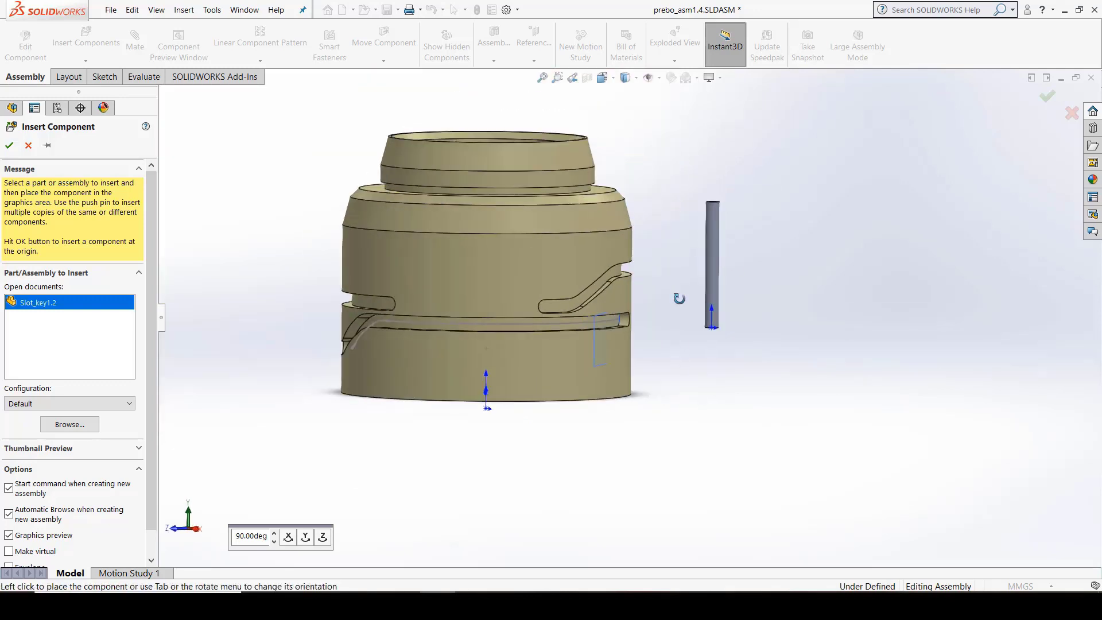
middle_click_drag(678, 298, 666, 303)
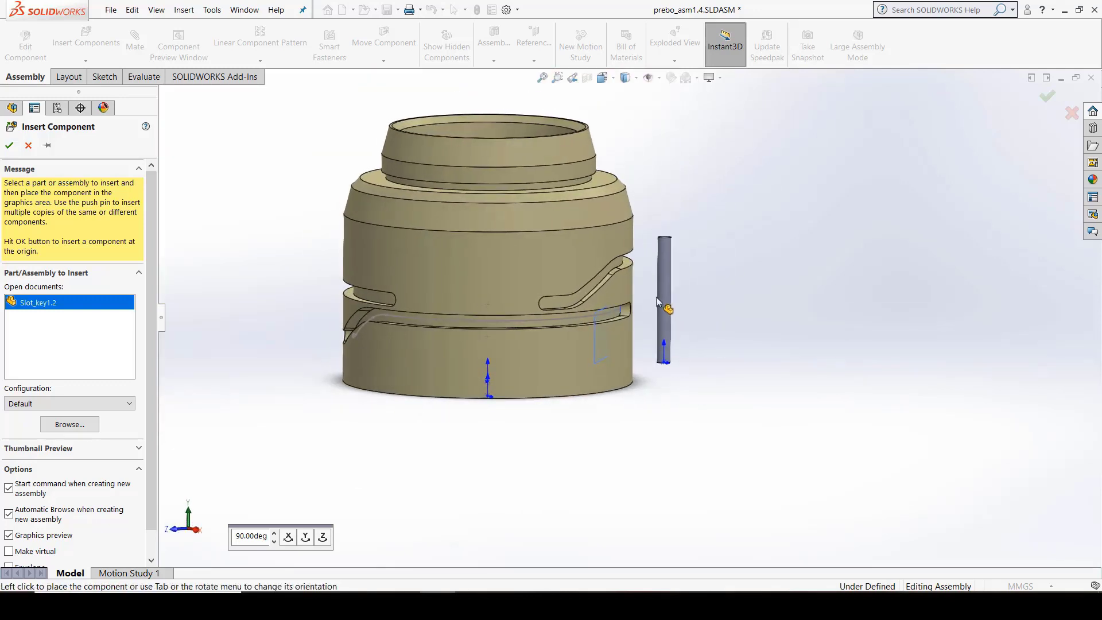
- Rotate the key preview about X and place it horizontally beside the bush's slot
left_click(288, 536)
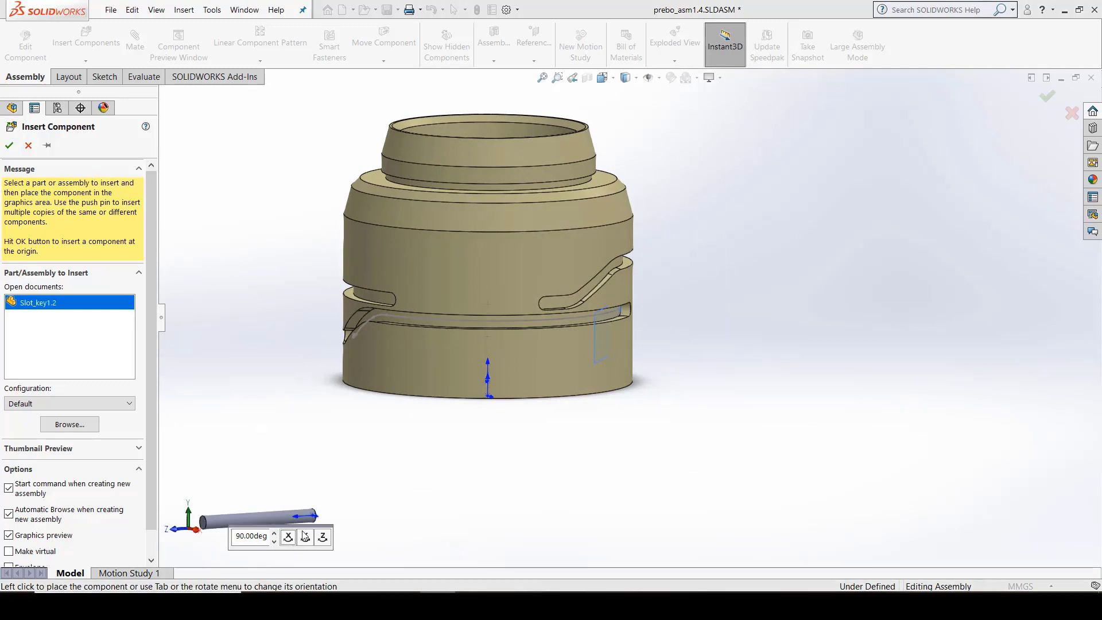
left_click(288, 536)
left_click(288, 536)
left_click(288, 537)
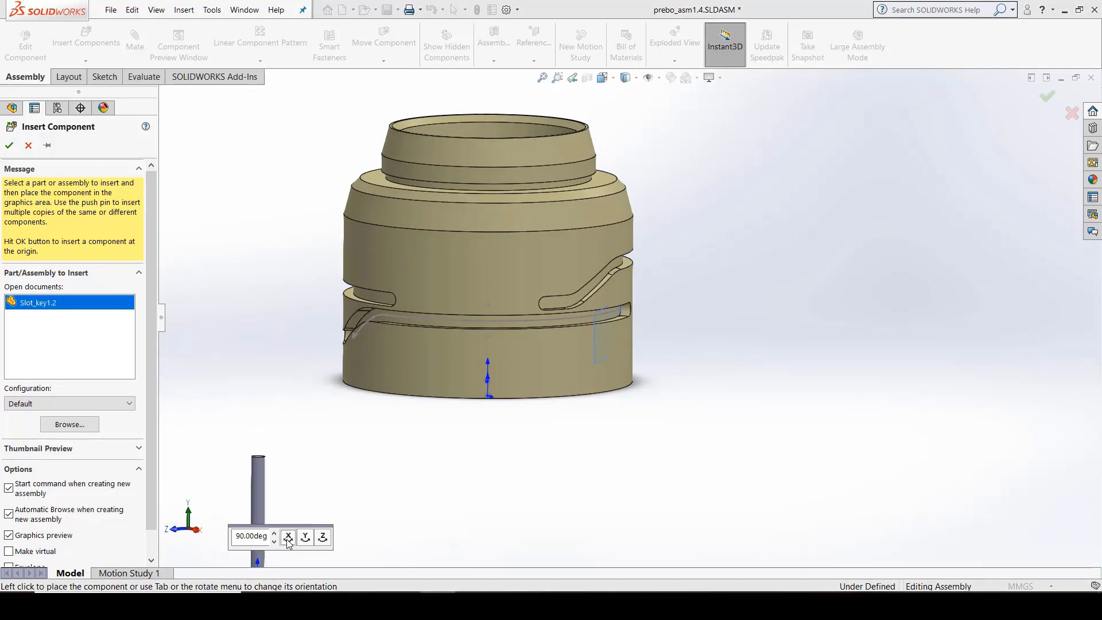
middle_click_drag(576, 348, 534, 339)
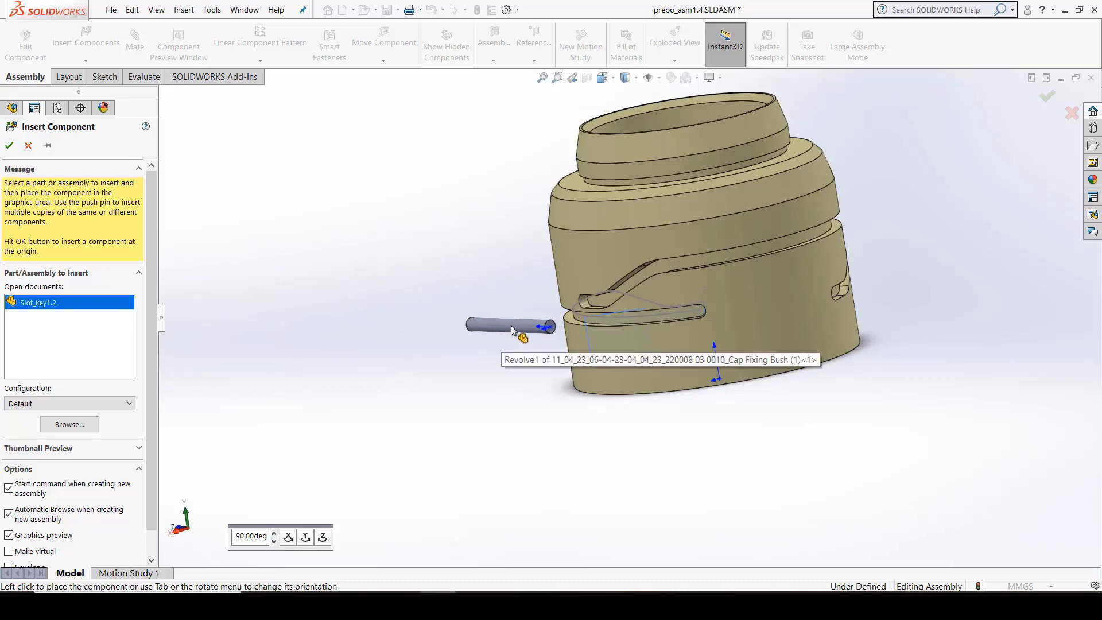
left_click(603, 323)
middle_click_drag(604, 323, 641, 325)
scroll(642, 325, "down", 3)
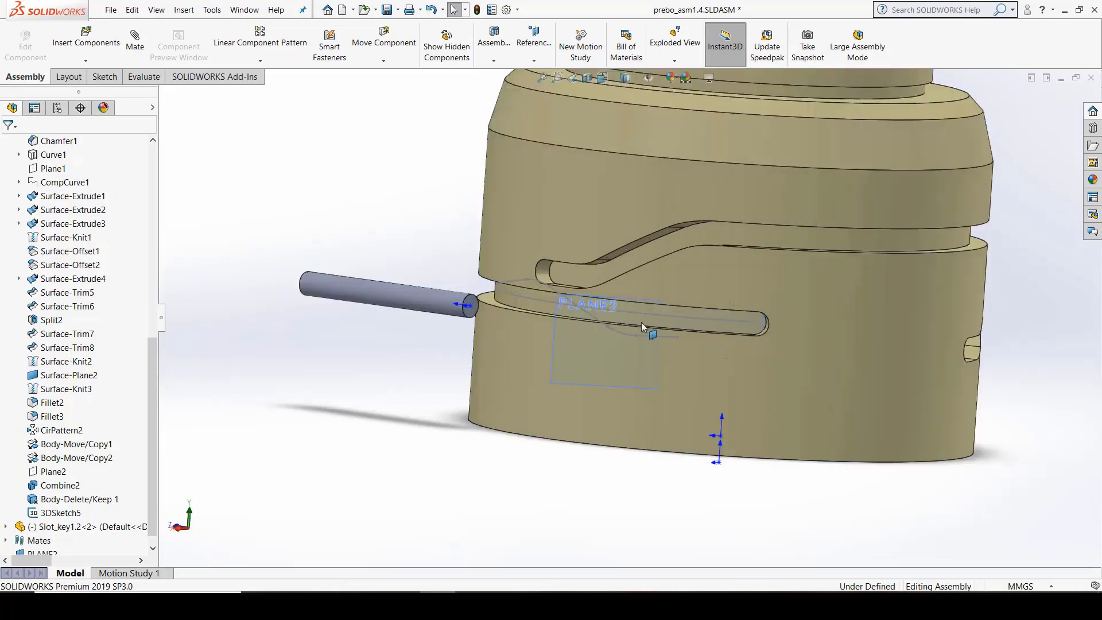
- Begin a Path Mate from Advanced Mates with the key's origin as Component Vertex
left_click(141, 63)
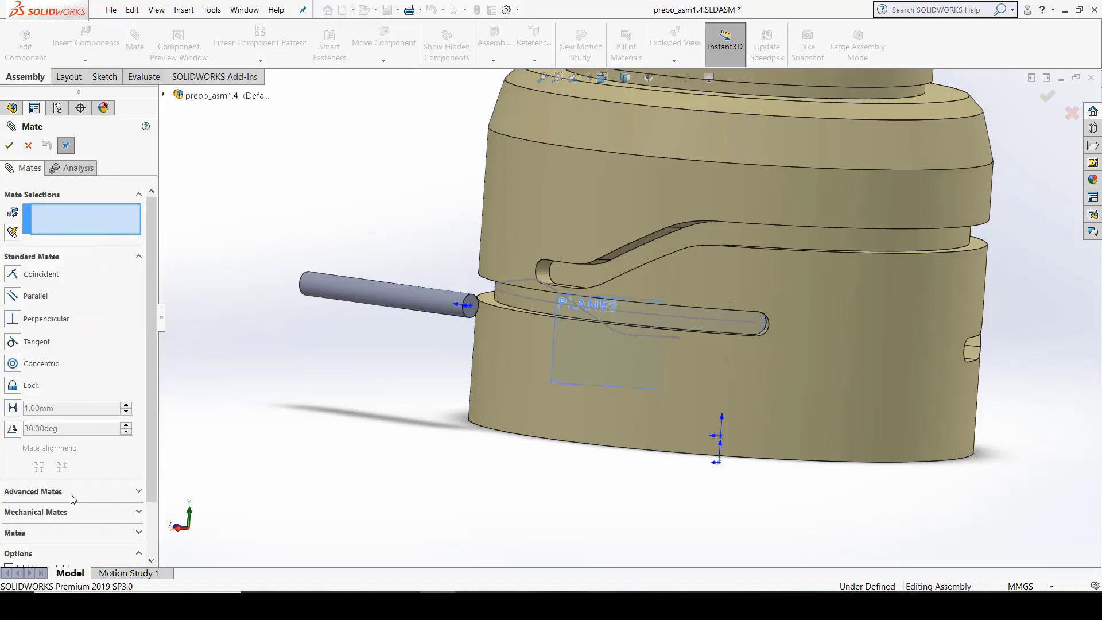
left_click(138, 491)
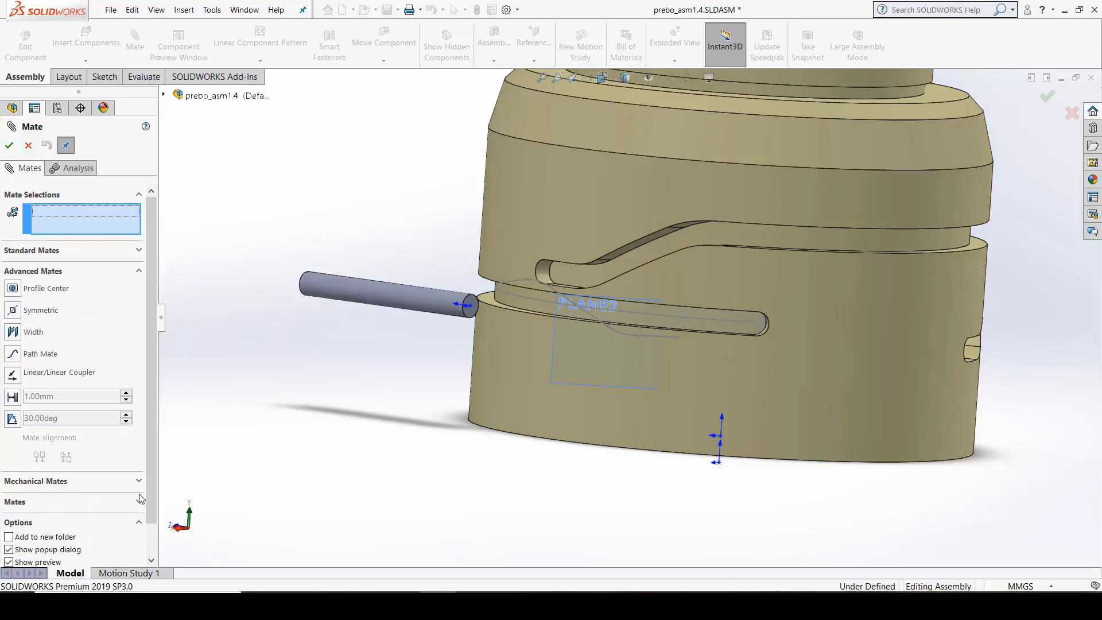
left_click(14, 354)
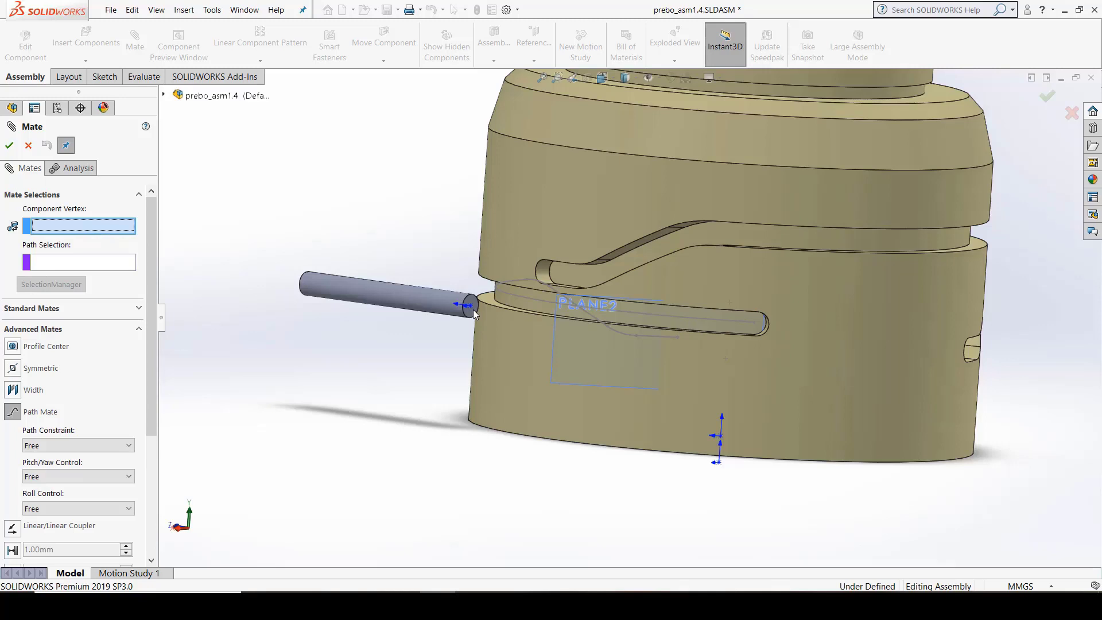
scroll(473, 309, "down", 1)
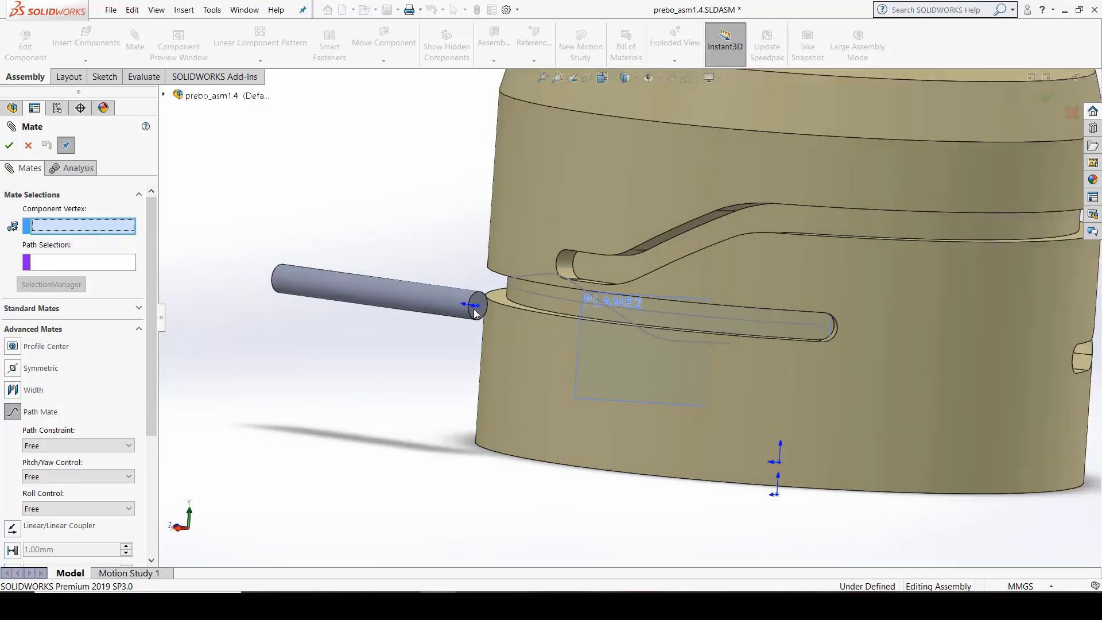
left_click(494, 346)
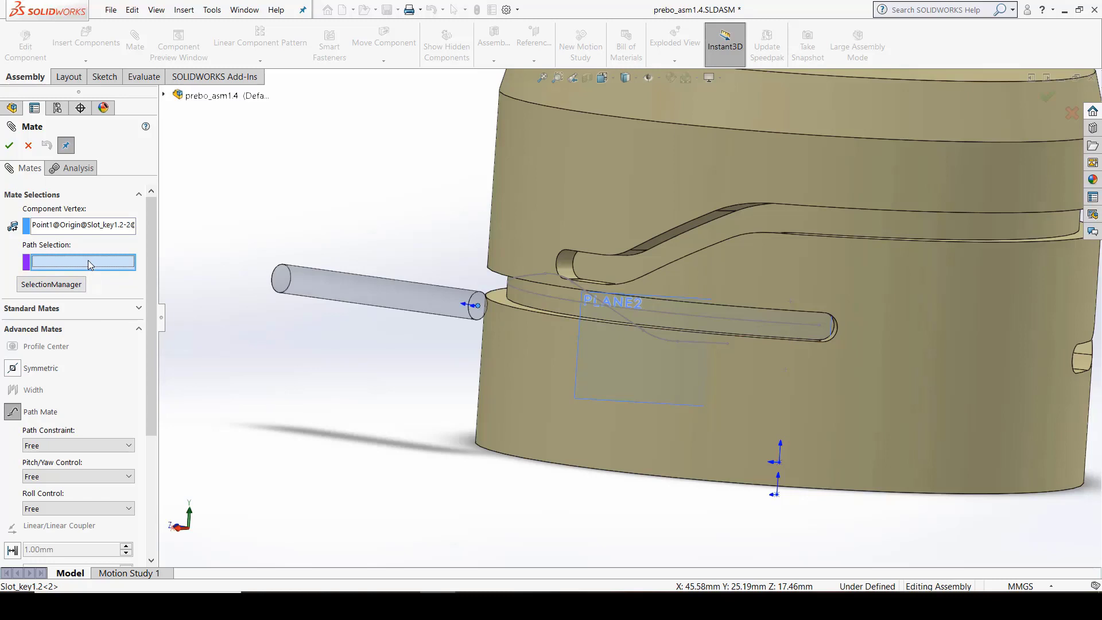
- Pick the slot's curved 3D sketch path with SelectionManager's Select Open Loop
left_click(69, 285)
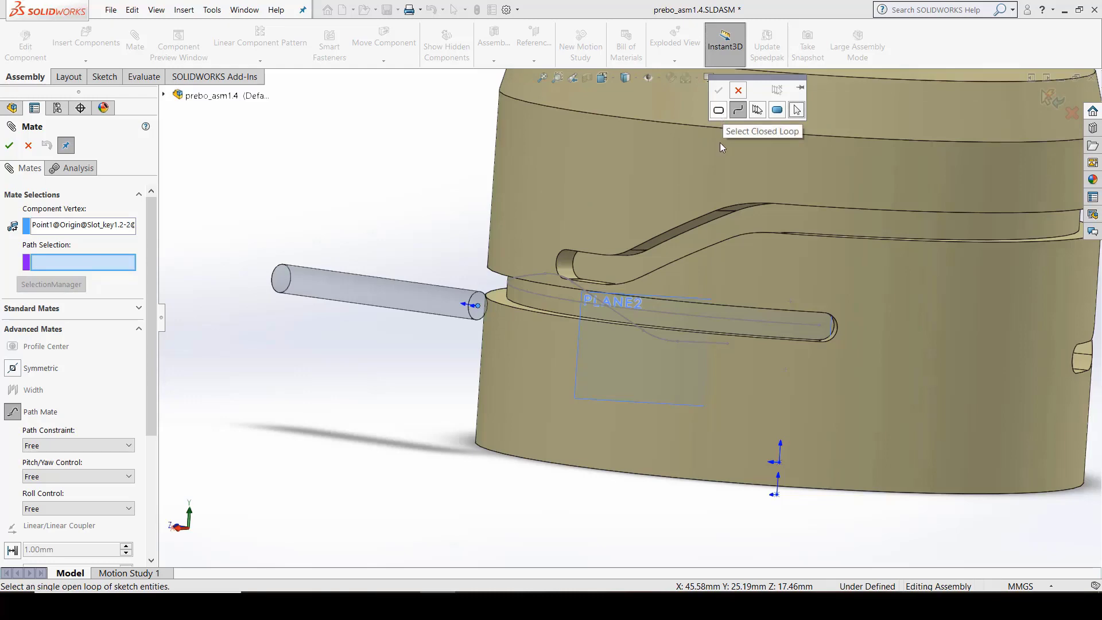
middle_click_drag(846, 324, 777, 320)
scroll(777, 321, "down", 5)
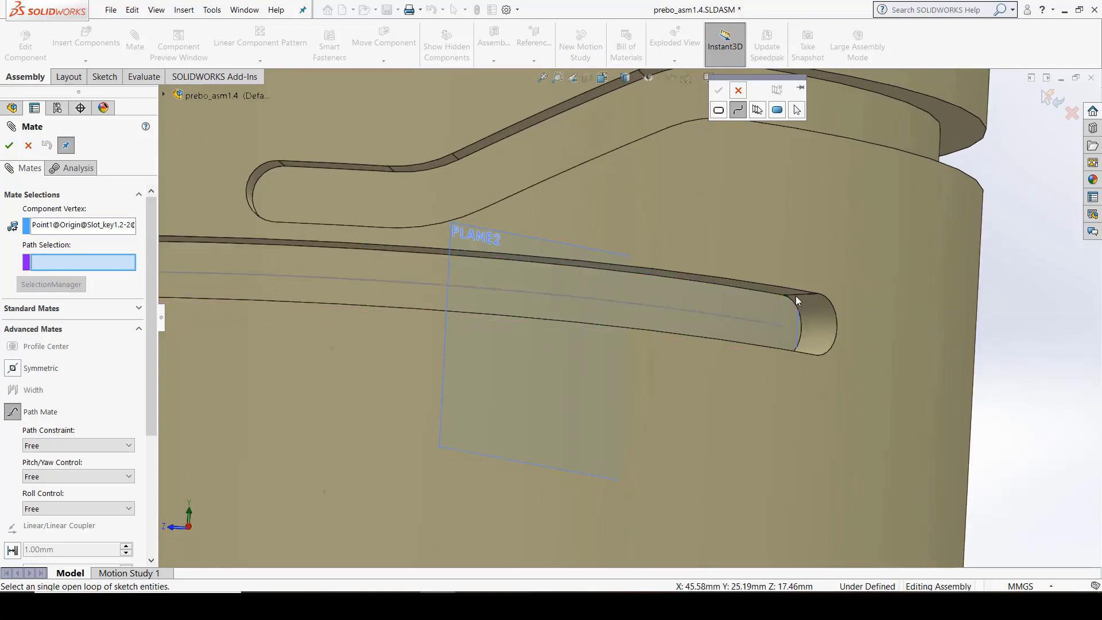
scroll(787, 297, "down", 4)
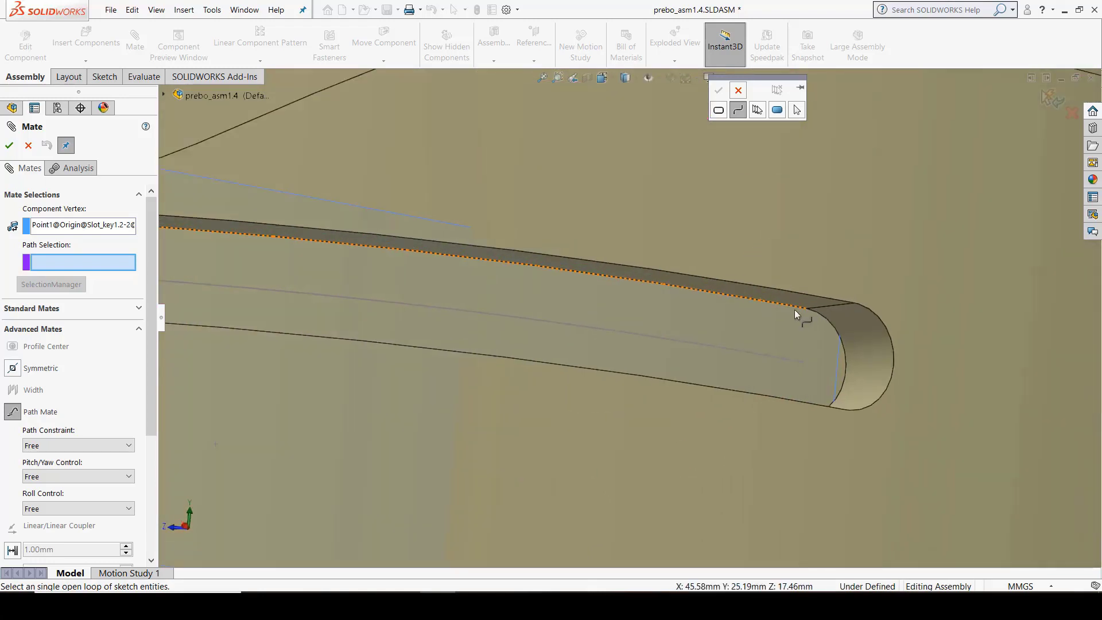
scroll(734, 333, "up", 3)
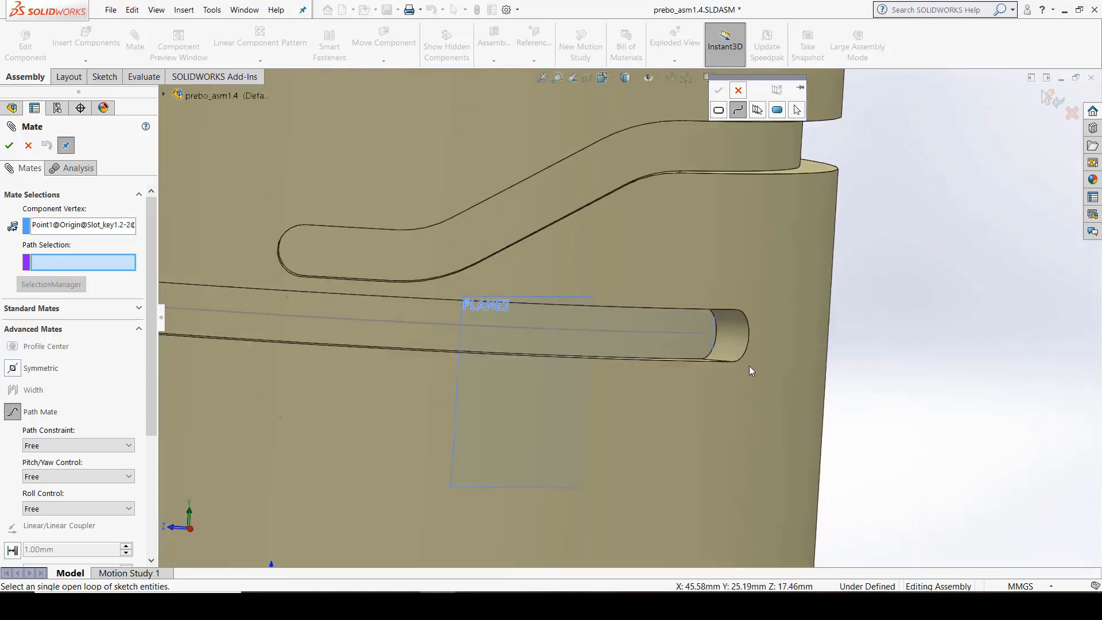
scroll(698, 350, "up", 5)
middle_click_drag(691, 360, 524, 344)
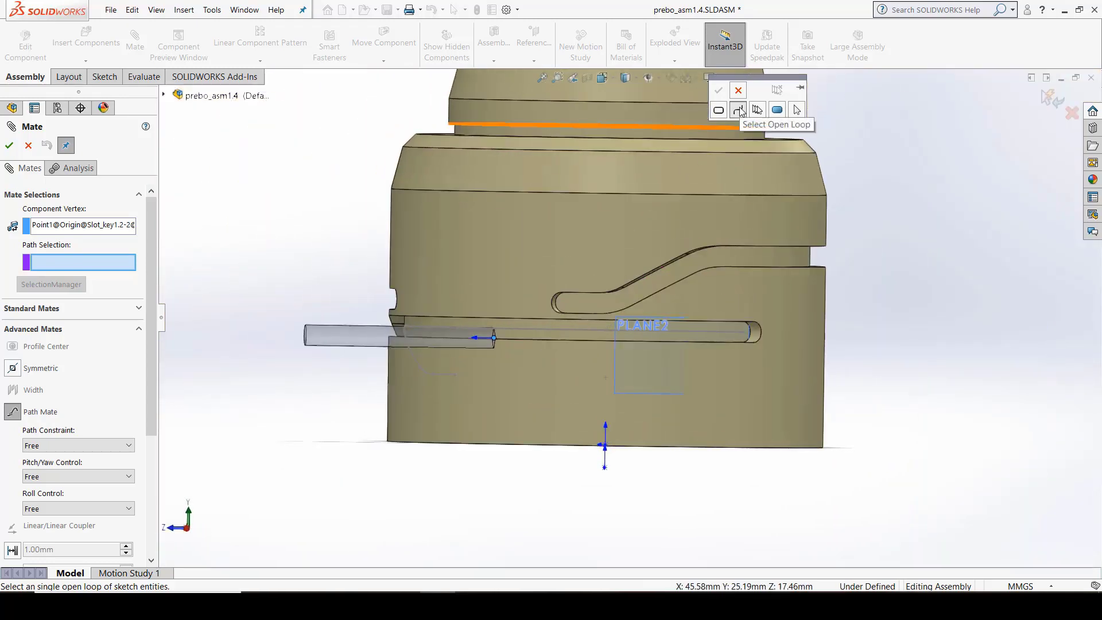
scroll(745, 328, "down", 2)
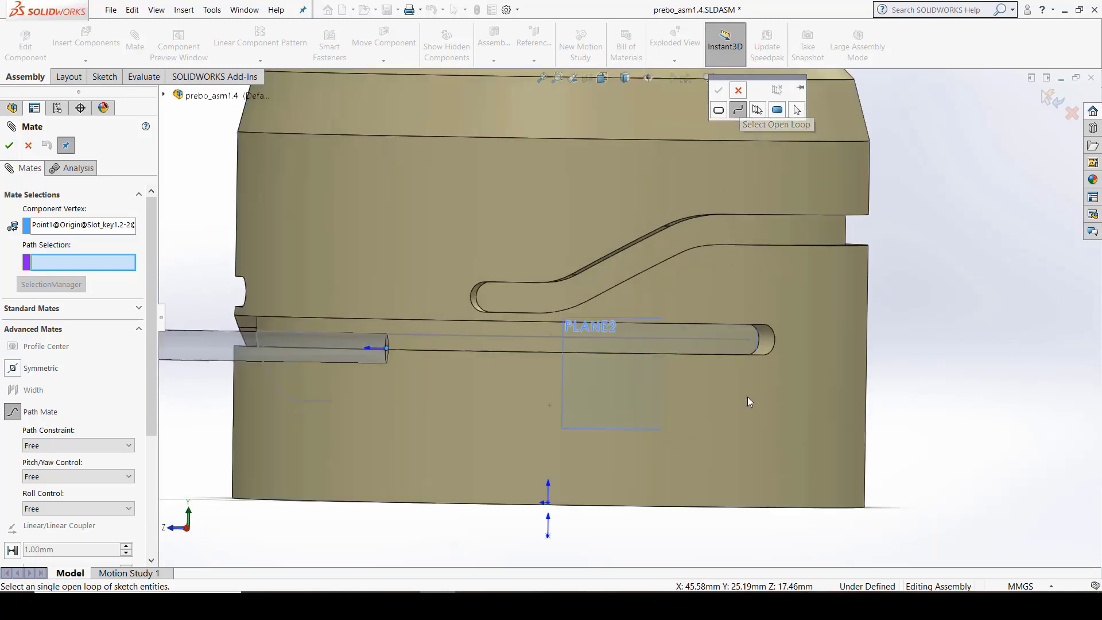
left_click(736, 341)
- Confirm the open loop as Path Selection, creating PathMate2
scroll(759, 358, "up", 5)
middle_click_drag(740, 364, 724, 383)
middle_click_drag(595, 380, 576, 381)
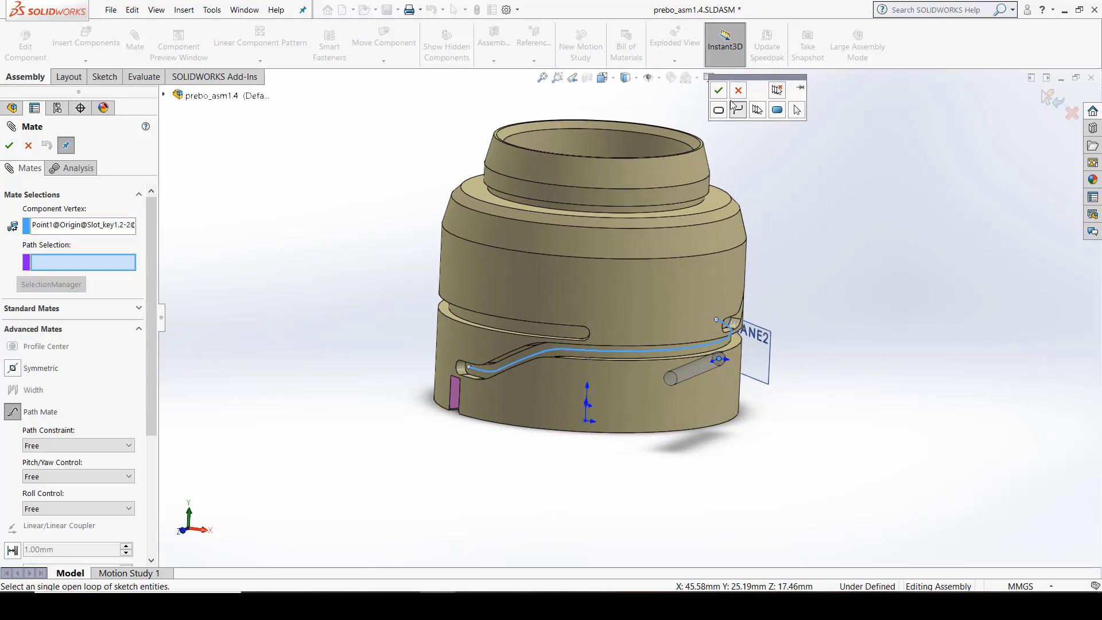
left_click(719, 91)
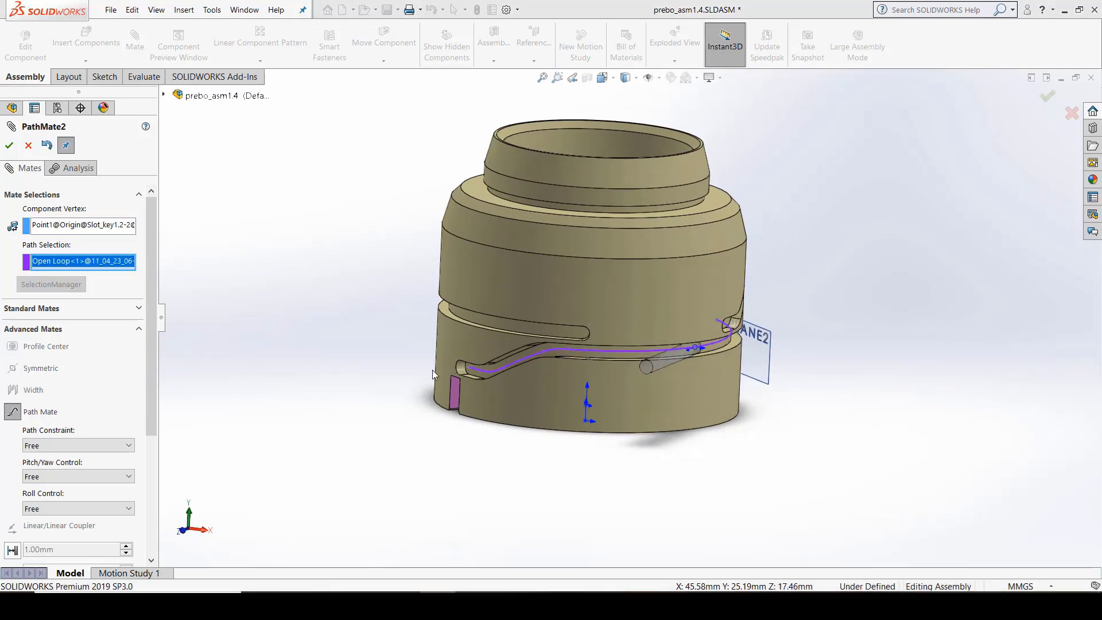
- Try the Distance Along Path constraint, then set the path constraint back to Free
middle_click_drag(432, 369, 404, 377)
left_click_drag(150, 380, 143, 495)
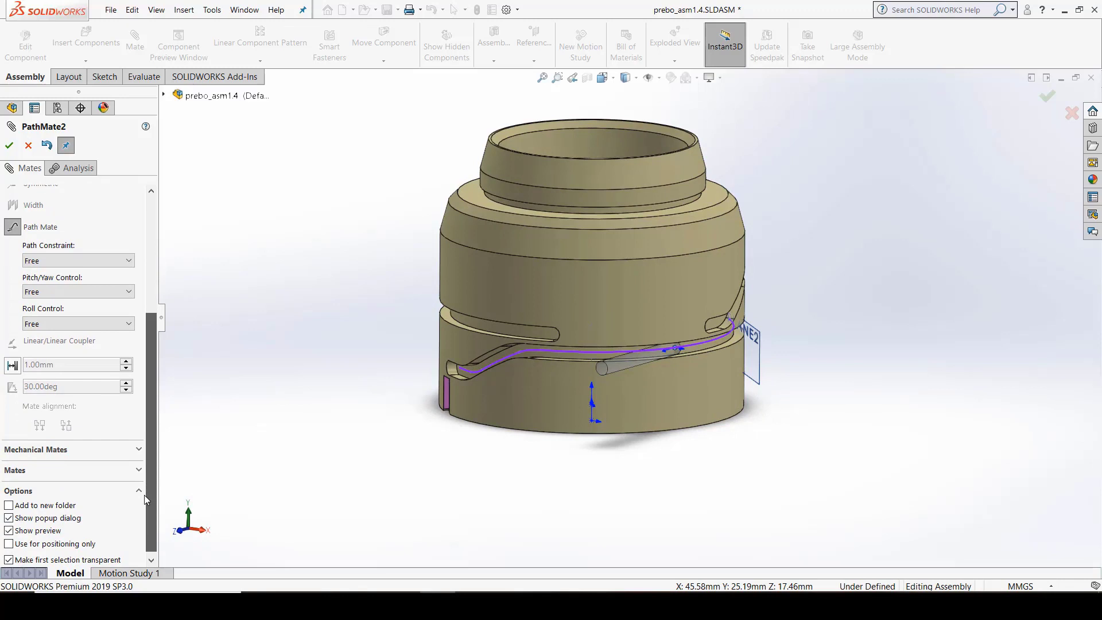
left_click(78, 261)
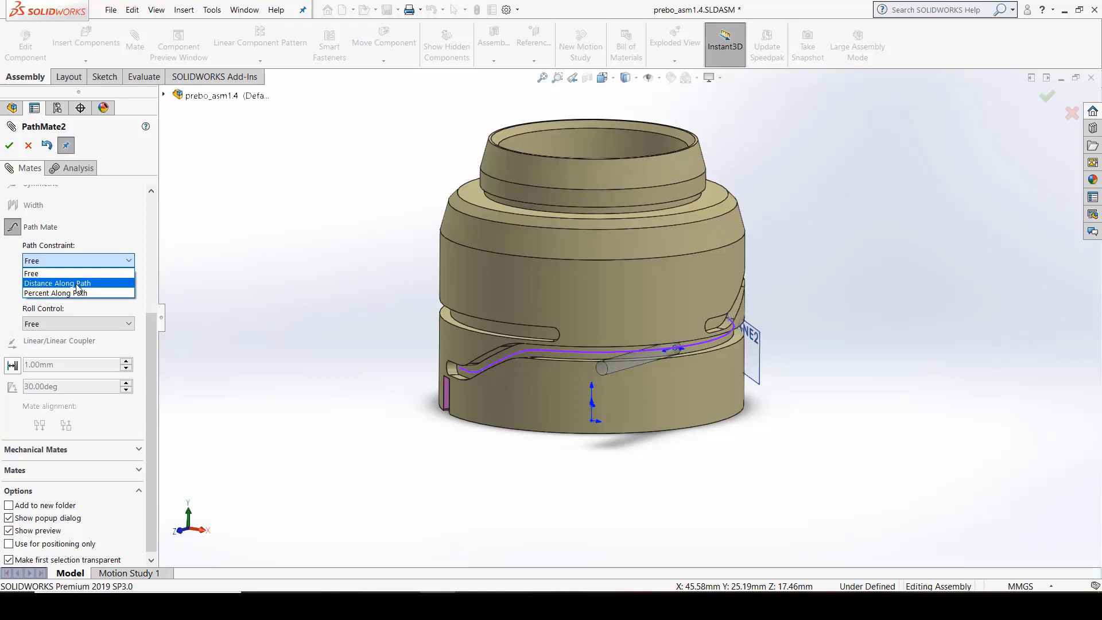
left_click(78, 287)
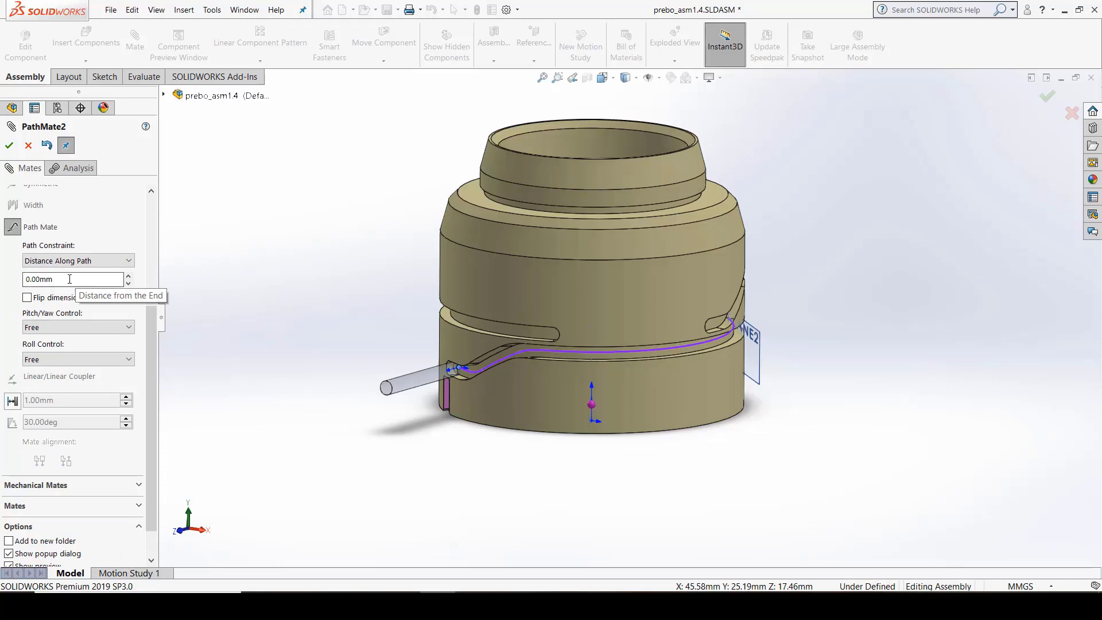
left_click(115, 260)
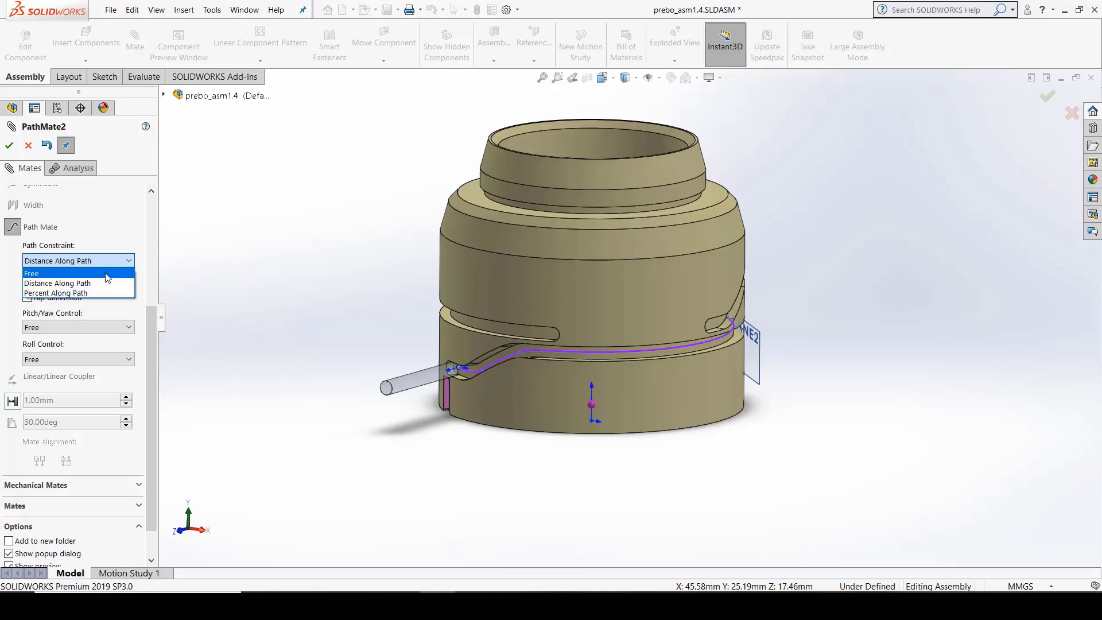
left_click(86, 273)
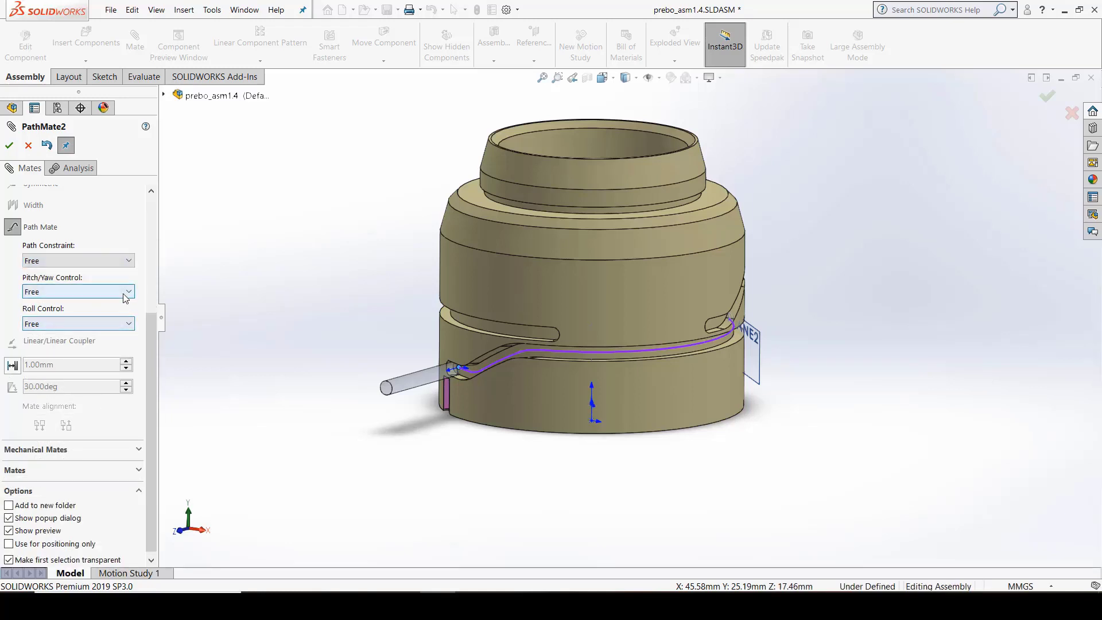
- Set Pitch/Yaw to Follow Path and Roll to Up Vector with PLANE2, then add the mate
left_click(121, 293)
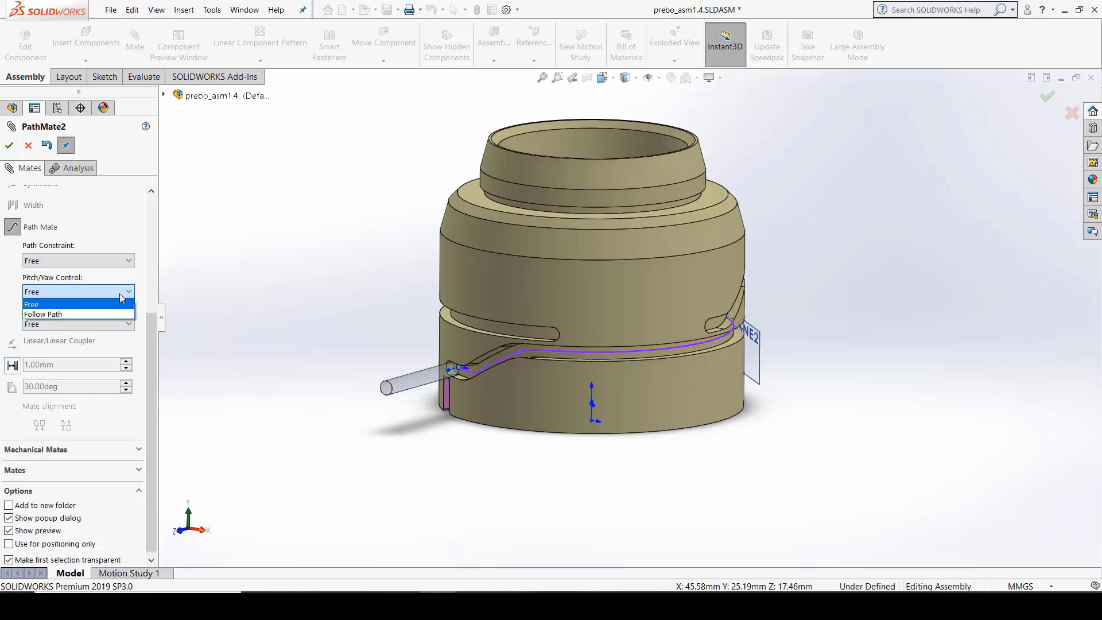
left_click(93, 315)
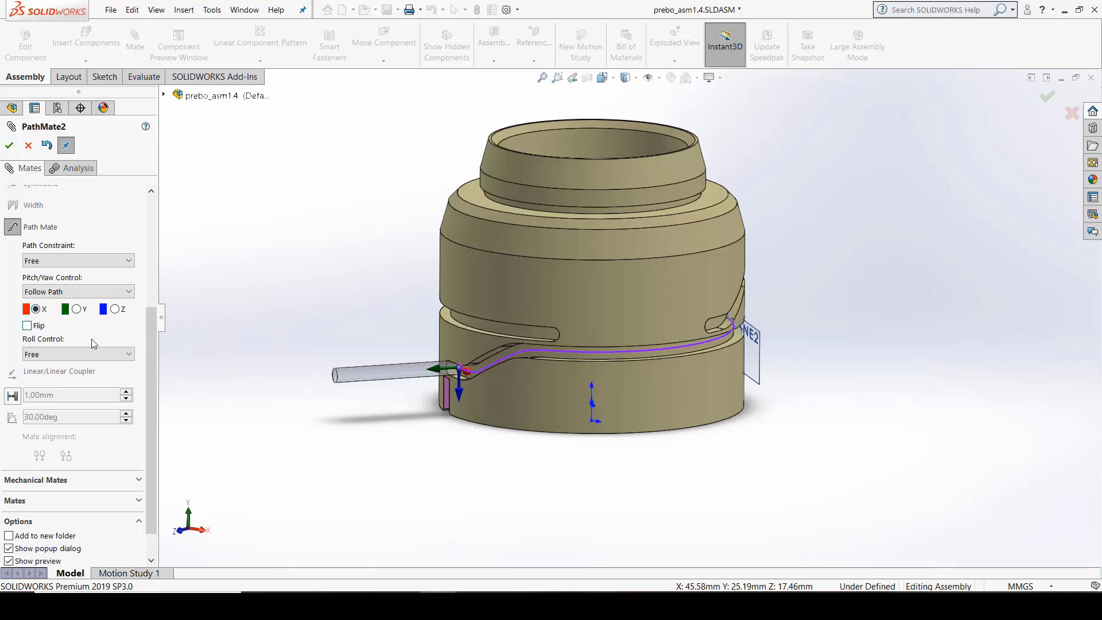
left_click(117, 354)
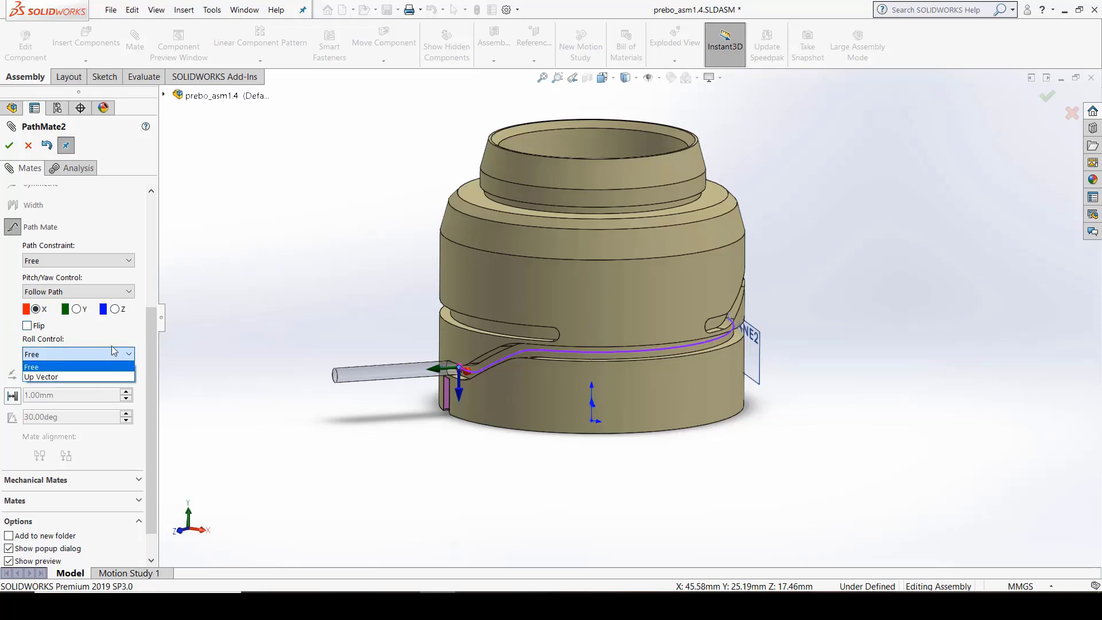
left_click(75, 377)
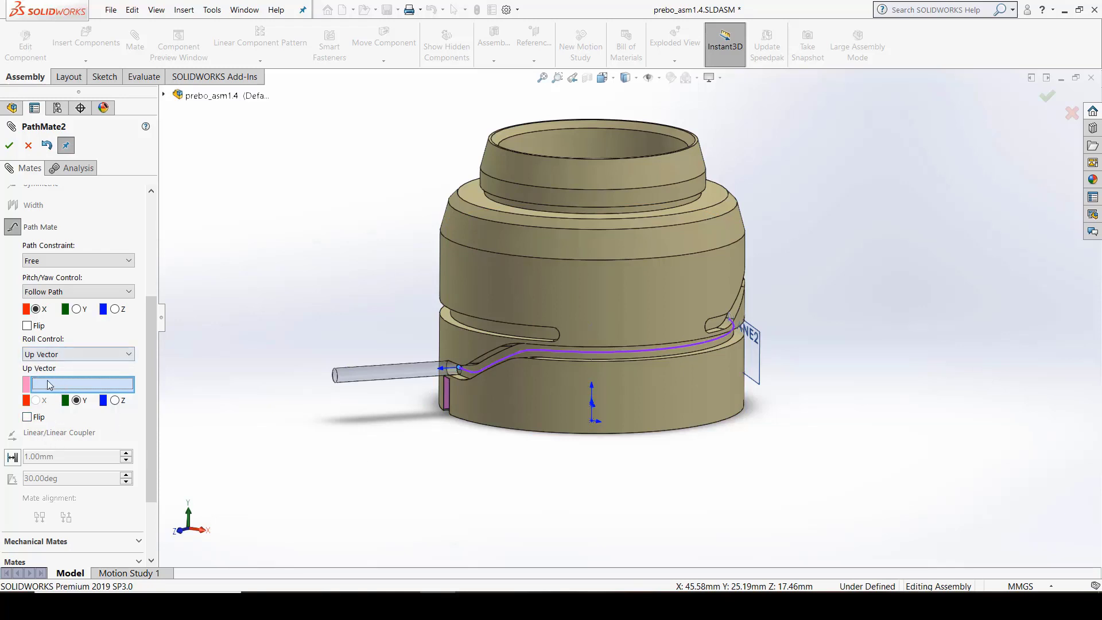
middle_click_drag(528, 399, 642, 381)
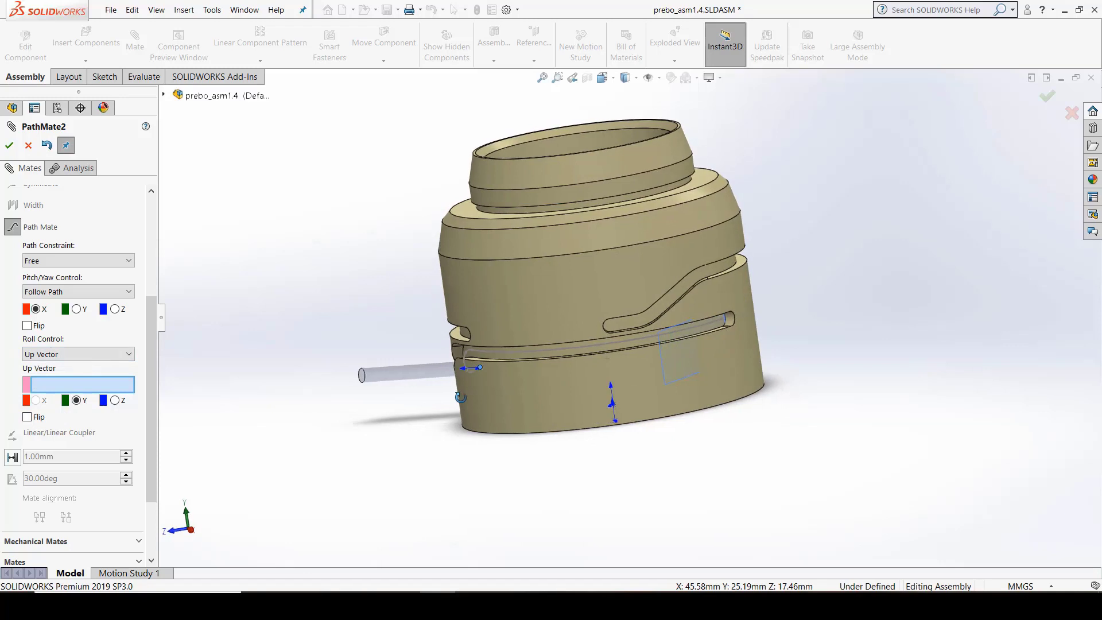
left_click(673, 384)
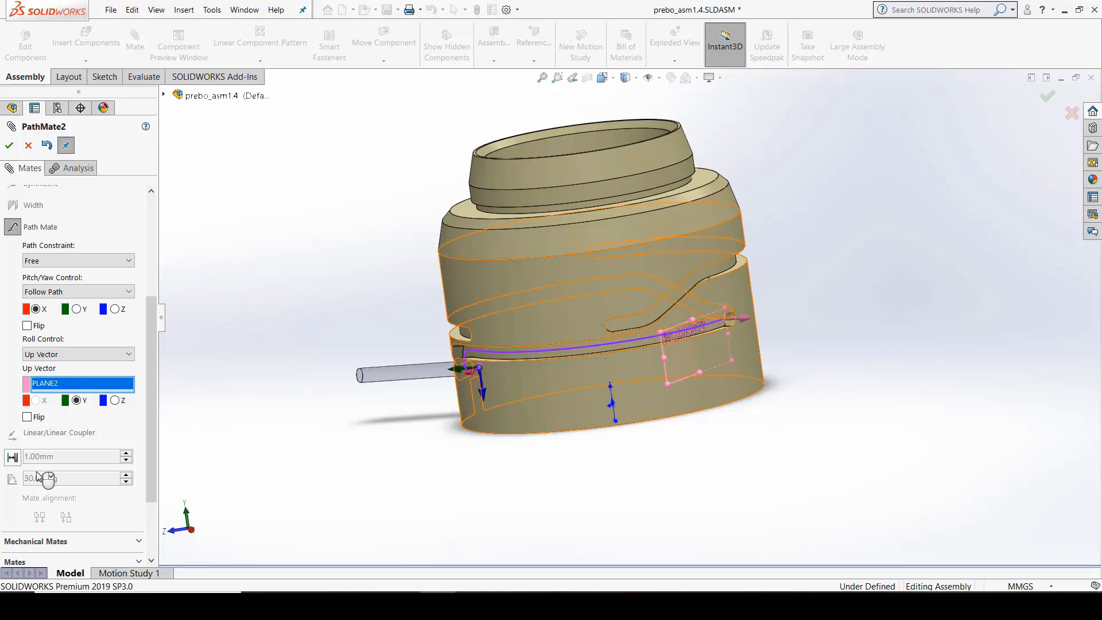
middle_click_drag(533, 494, 557, 413)
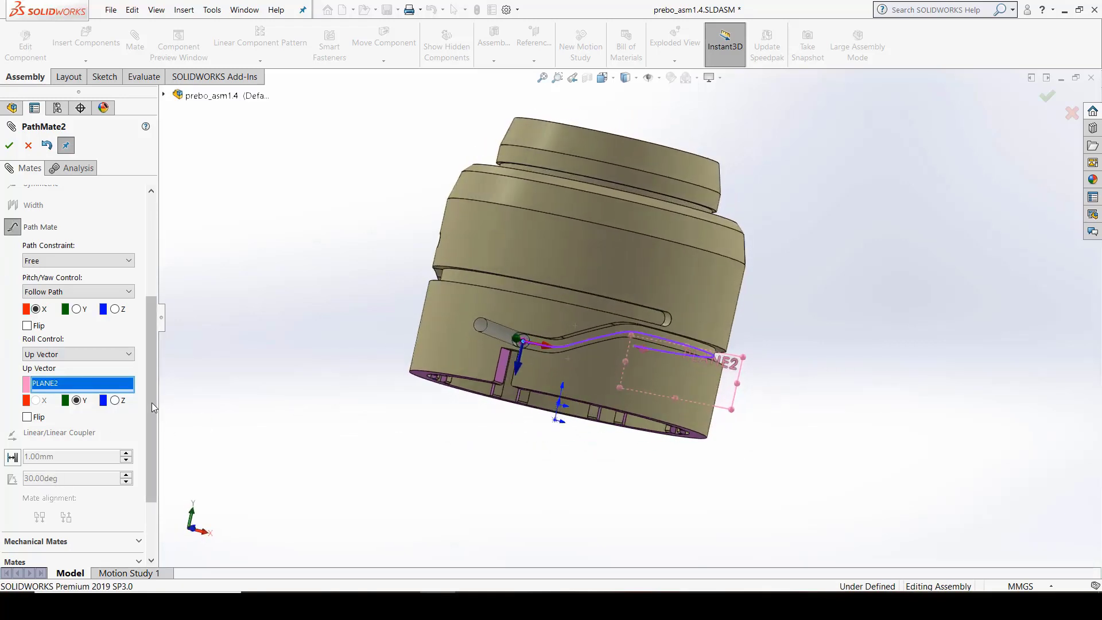
left_click_drag(155, 456, 174, 283)
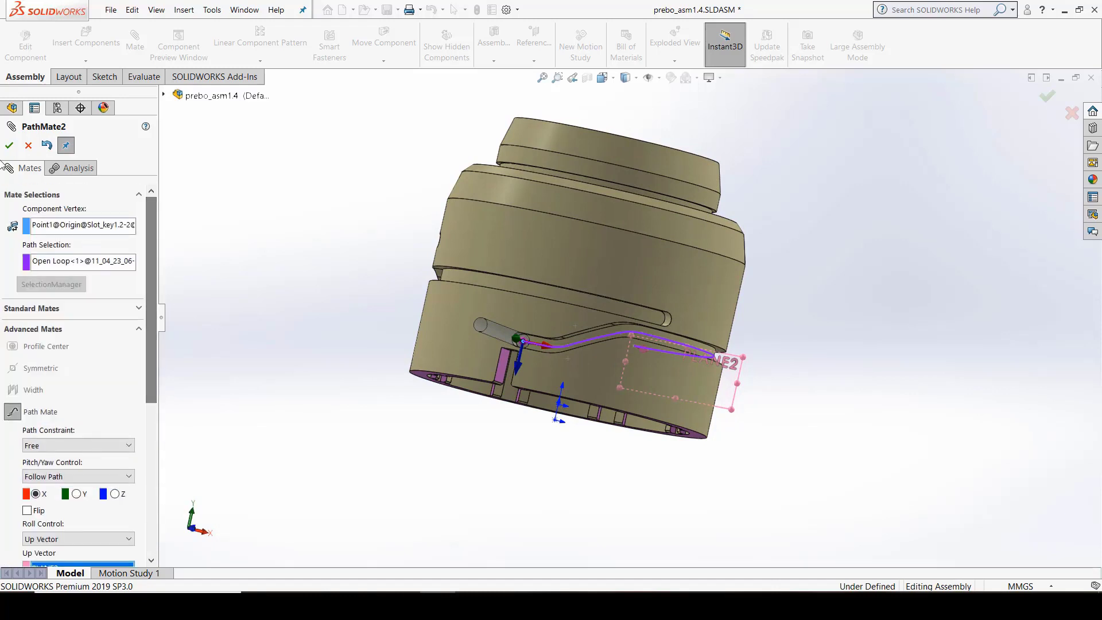
left_click(9, 146)
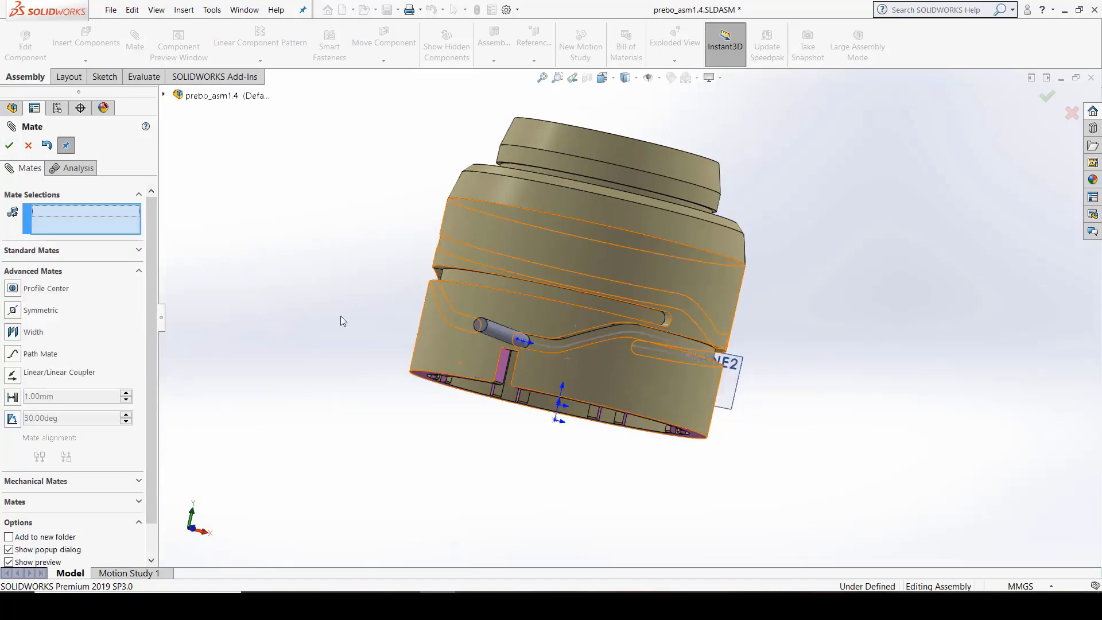
- Close the Mate PropertyManager and fix the cap bush in place
left_click(1046, 98)
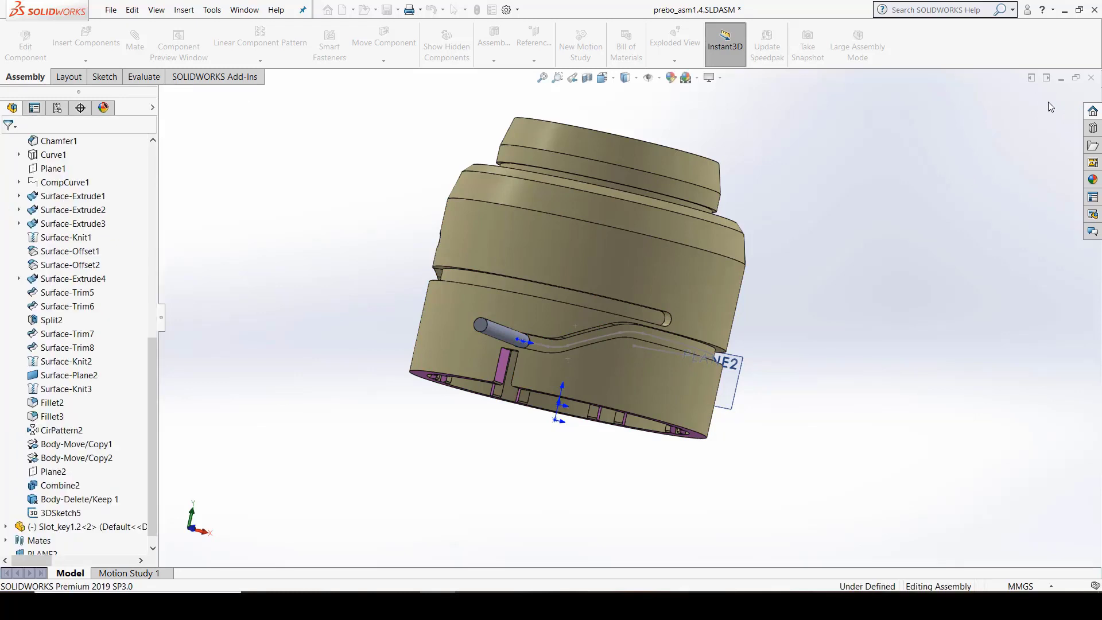
left_click(659, 277)
right_click(659, 277)
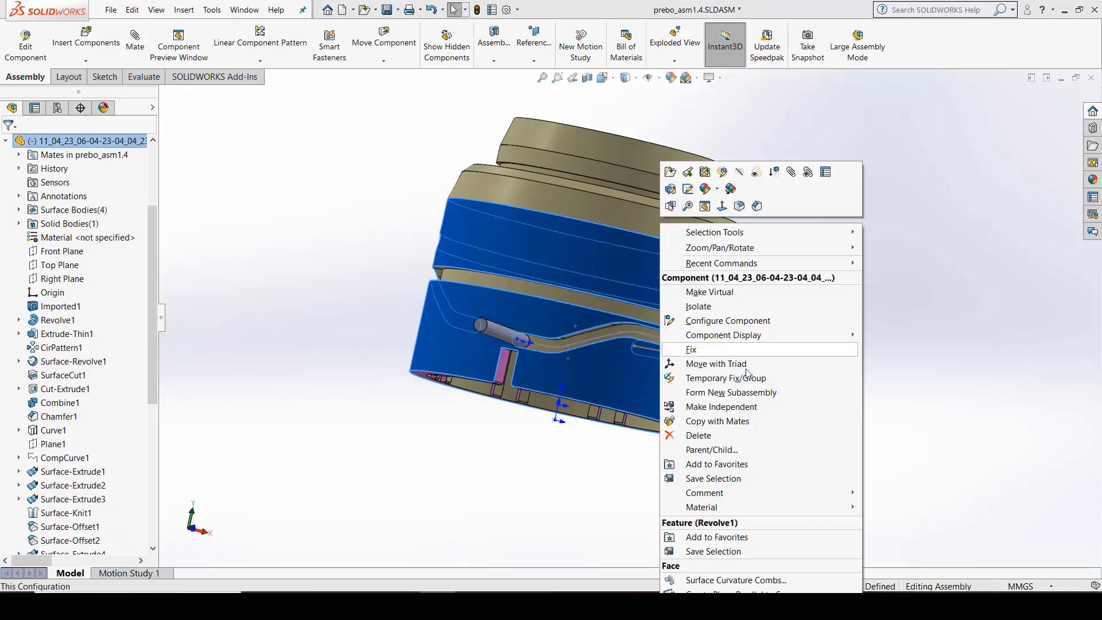
left_click(740, 349)
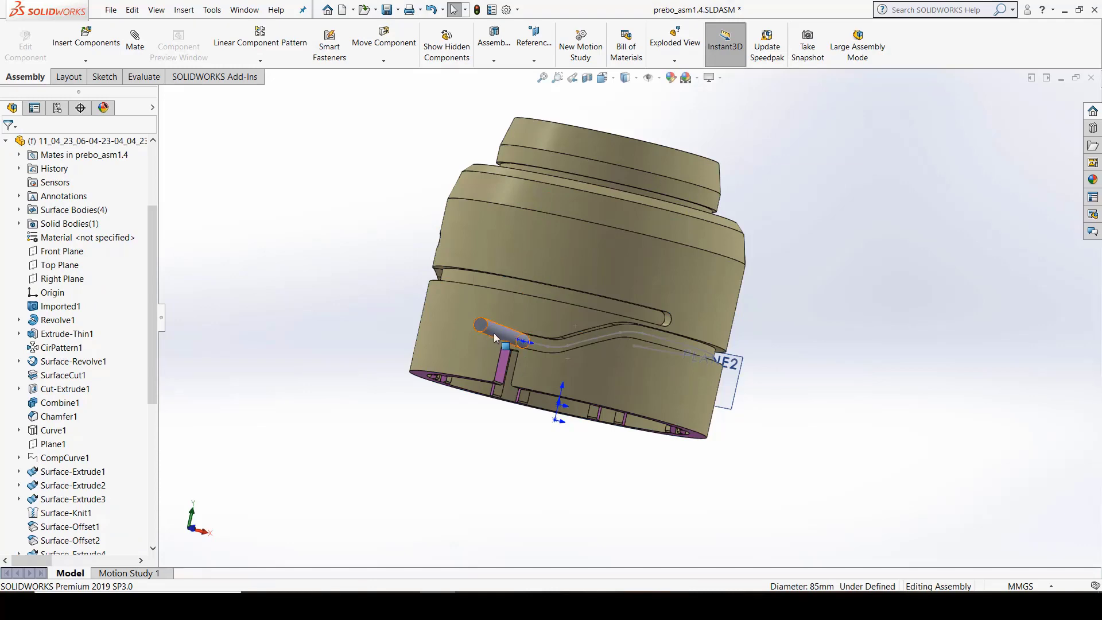
- Slide the key along the slot and rotate the cap bush to test the path mate
left_click_drag(495, 337, 745, 347)
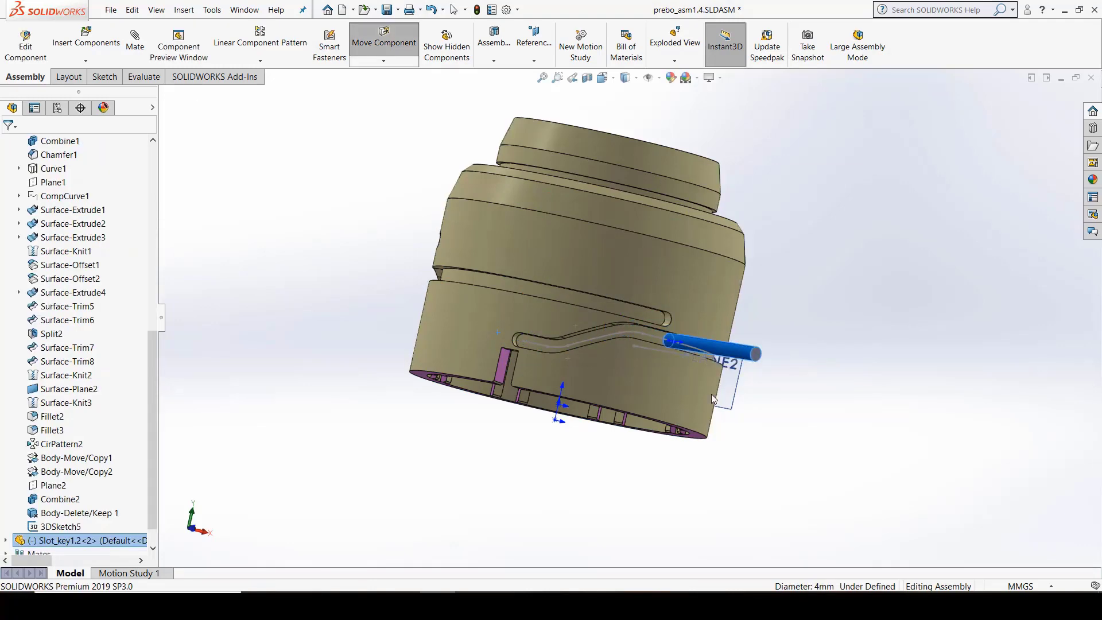
middle_click_drag(711, 394, 494, 398)
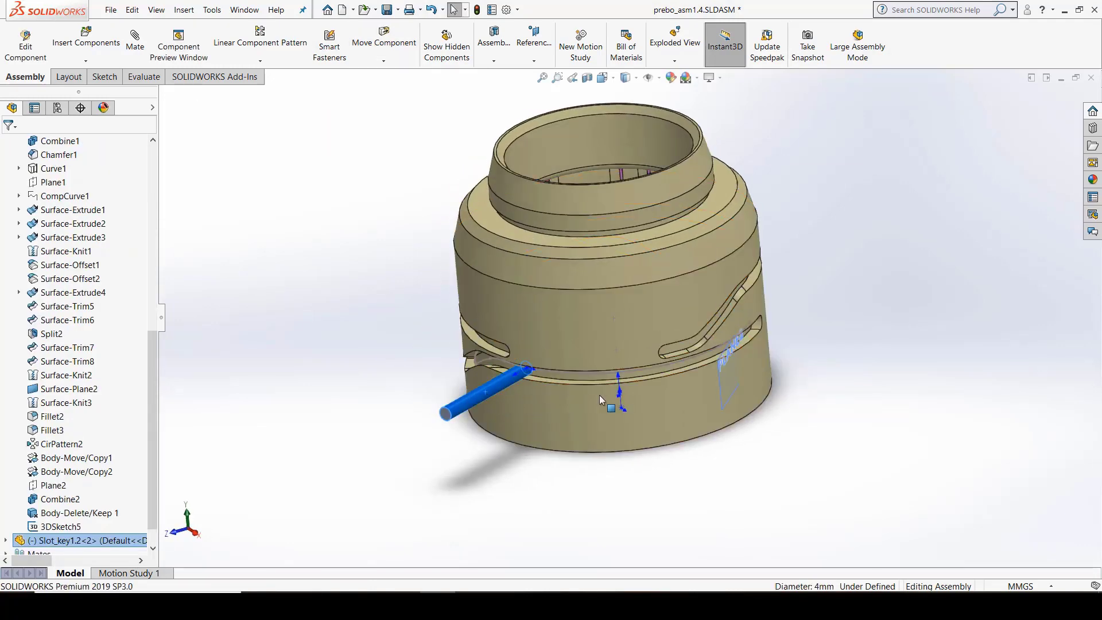
middle_click_drag(600, 398, 660, 363)
left_click(688, 366)
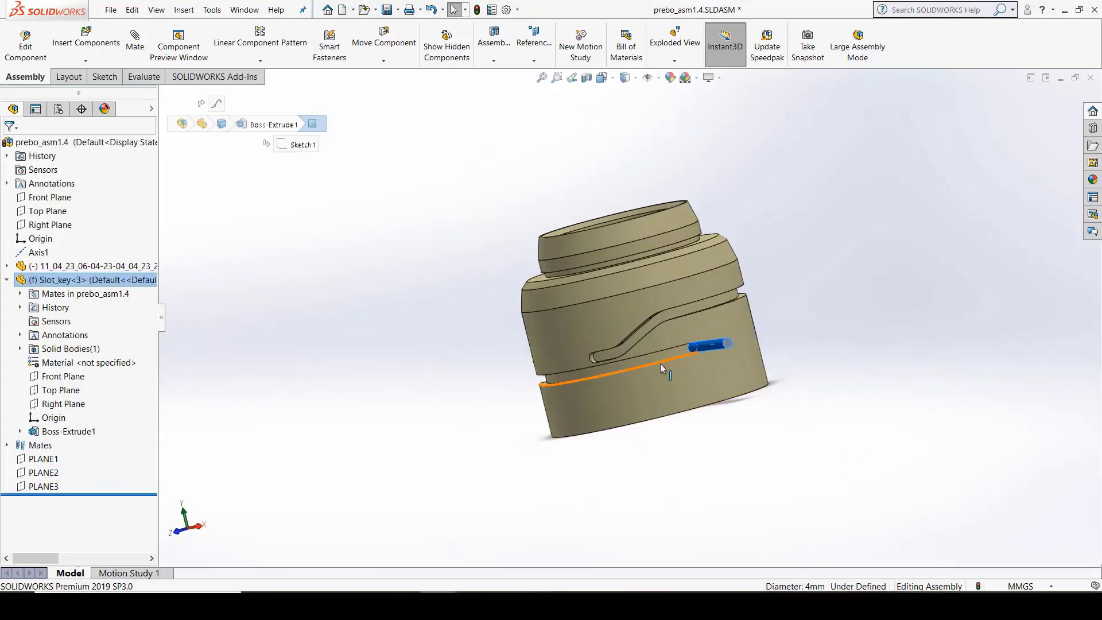
scroll(706, 379, "down", 3)
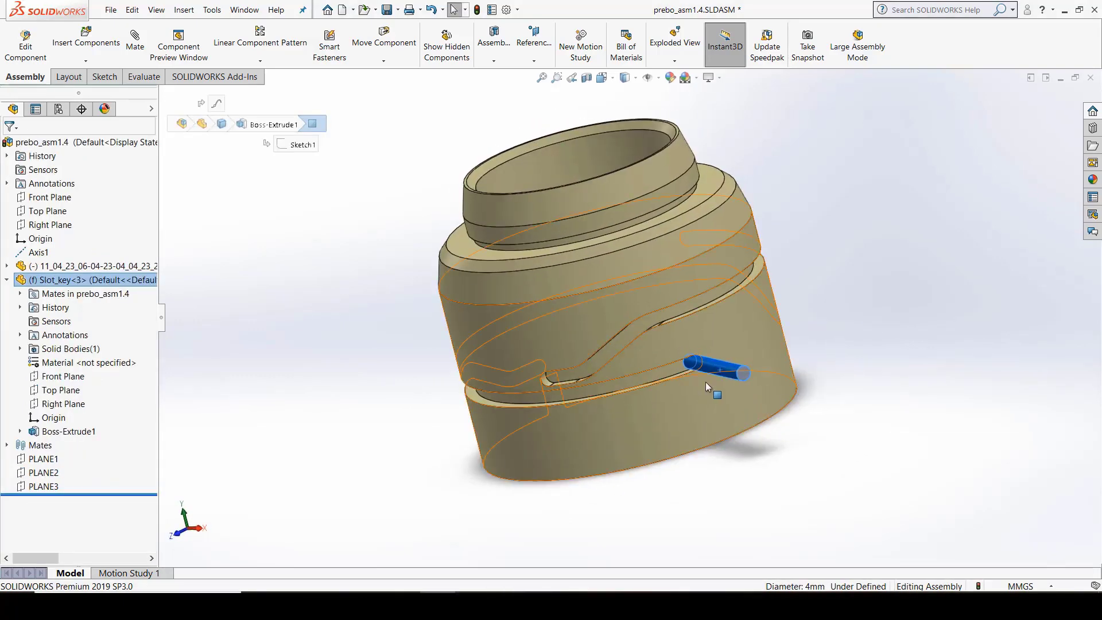
left_click(582, 321)
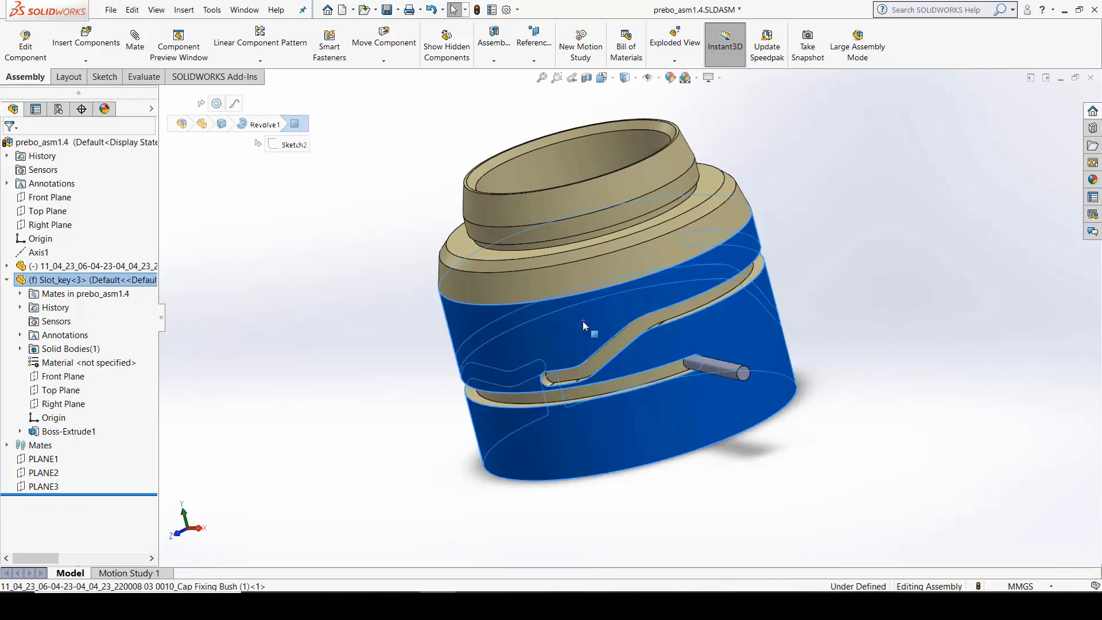
left_click_drag(582, 321, 756, 247)
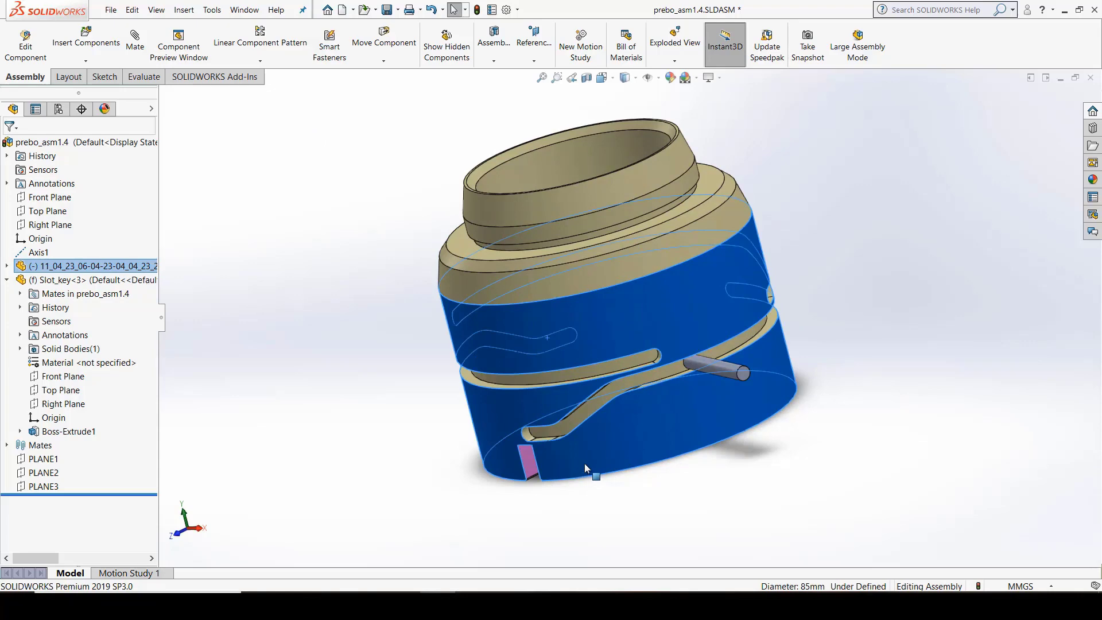
left_click_drag(584, 463, 779, 427)
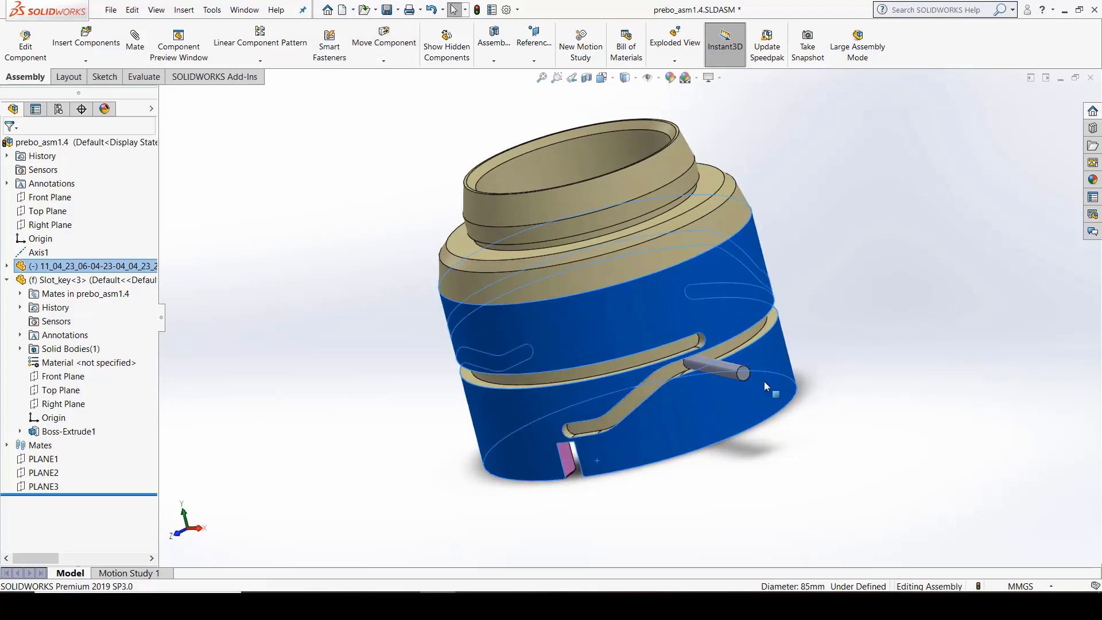